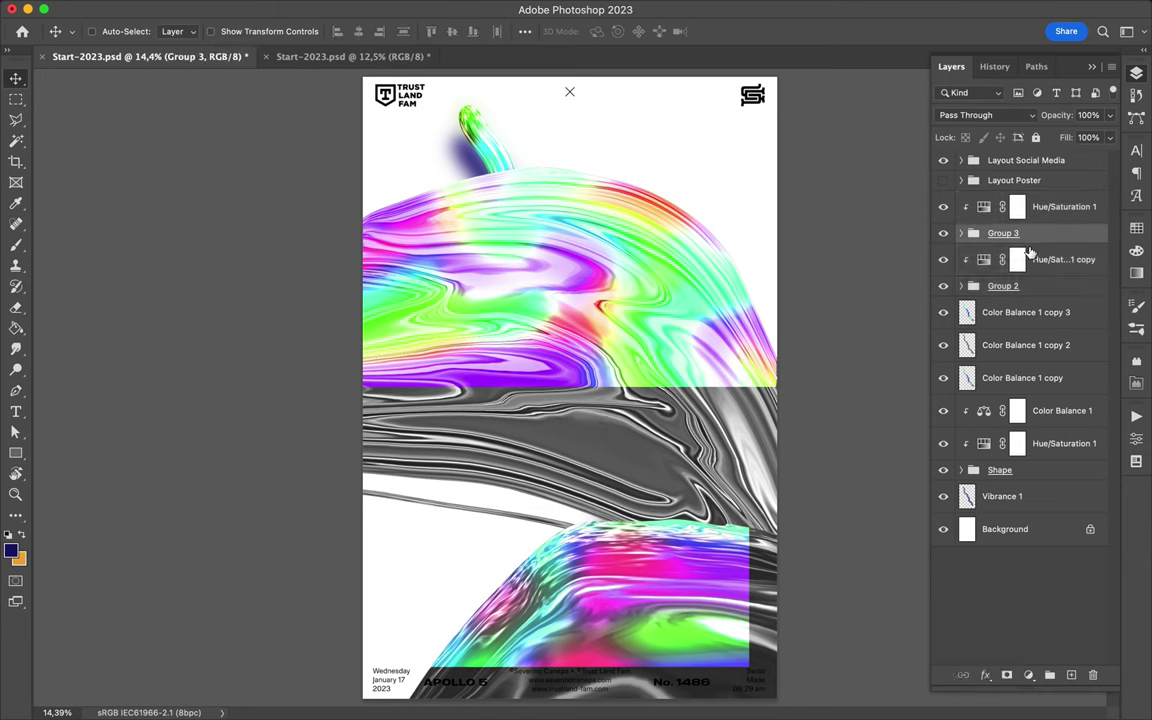
# Move Group 3 down the layer stack to just above Background.
pyautogui.moveTo(605, 432); pyautogui.dragTo(596, 252)
pyautogui.moveTo(988, 230); pyautogui.dragTo(1000, 515)
pyautogui.click(1003, 233)
# Rotate the Group 2 chrome artwork 180°, move it below Group 3, and place it at the poster top.
pyautogui.hotkey('ctrl', 't')
pyautogui.rightClick(690, 460)
pyautogui.click(715, 517)
pyautogui.press('Return')
pyautogui.moveTo(715, 517); pyautogui.dragTo(700, 185)
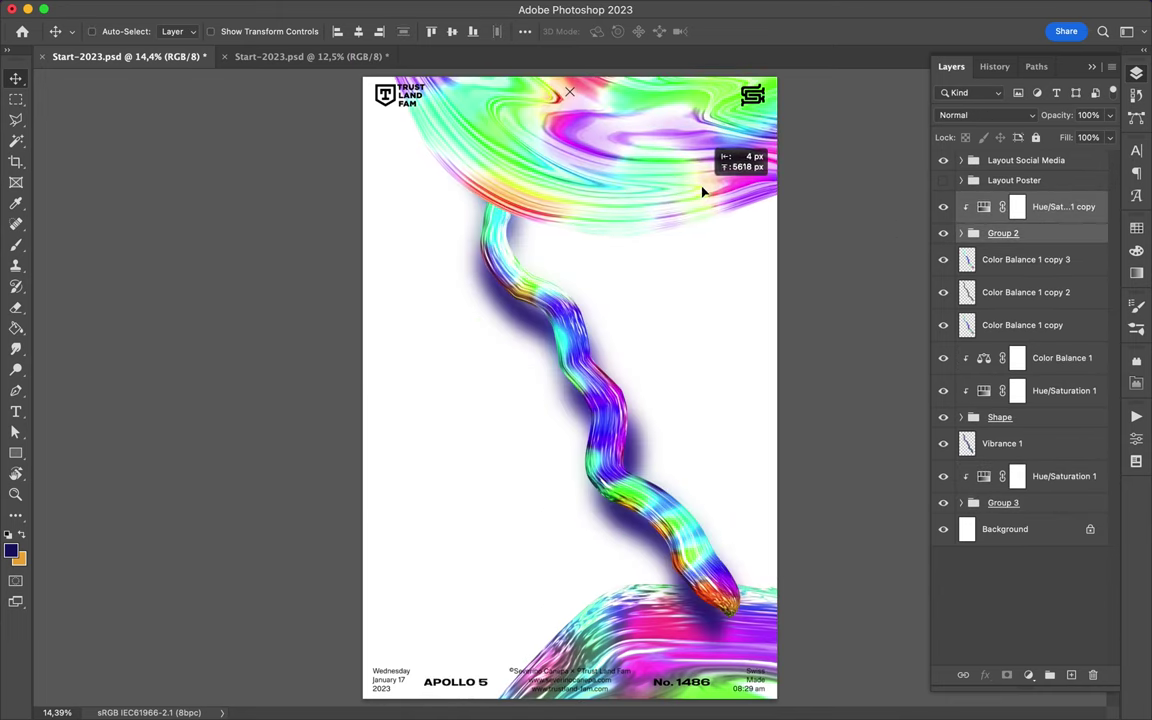
pyautogui.moveTo(1003, 233); pyautogui.dragTo(1000, 490)
pyautogui.moveTo(710, 223); pyautogui.dragTo(650, 224)
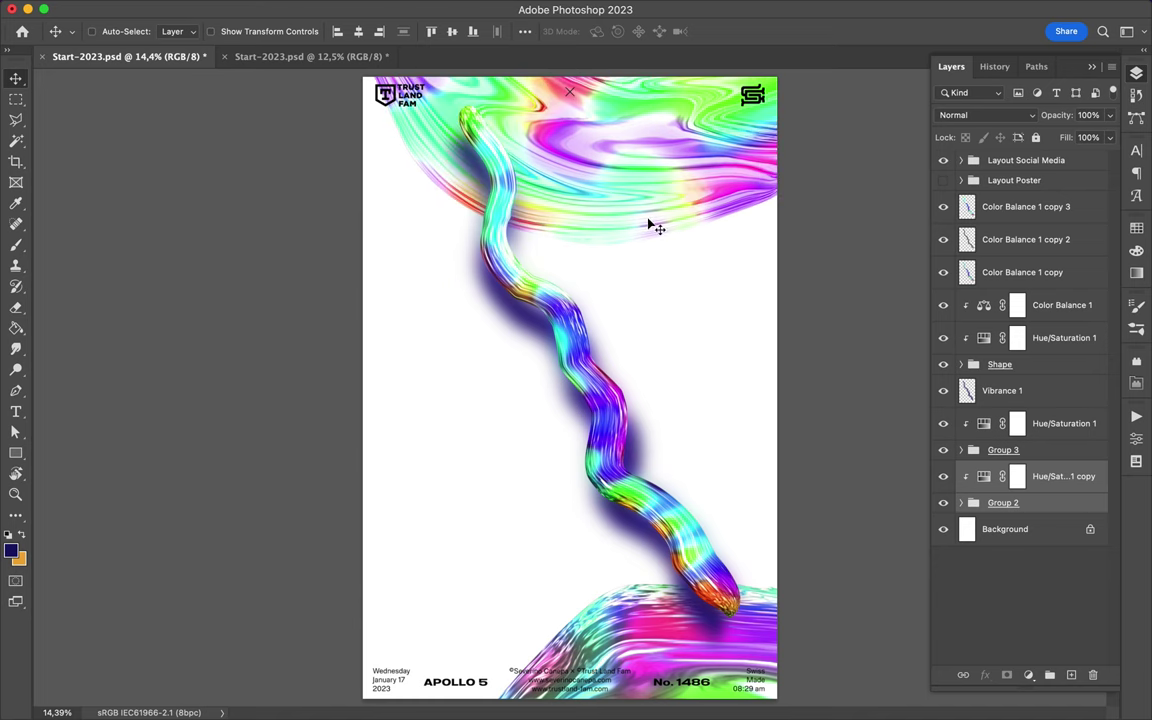
# Flip the top chrome artwork horizontally and reposition it across the poster's top.
pyautogui.click(197, 9)
pyautogui.click(425, 645)
pyautogui.moveTo(612, 134)
pyautogui.mouseDown()
pyautogui.moveTo(628, 168)
pyautogui.moveTo(622, 161)
pyautogui.mouseUp()
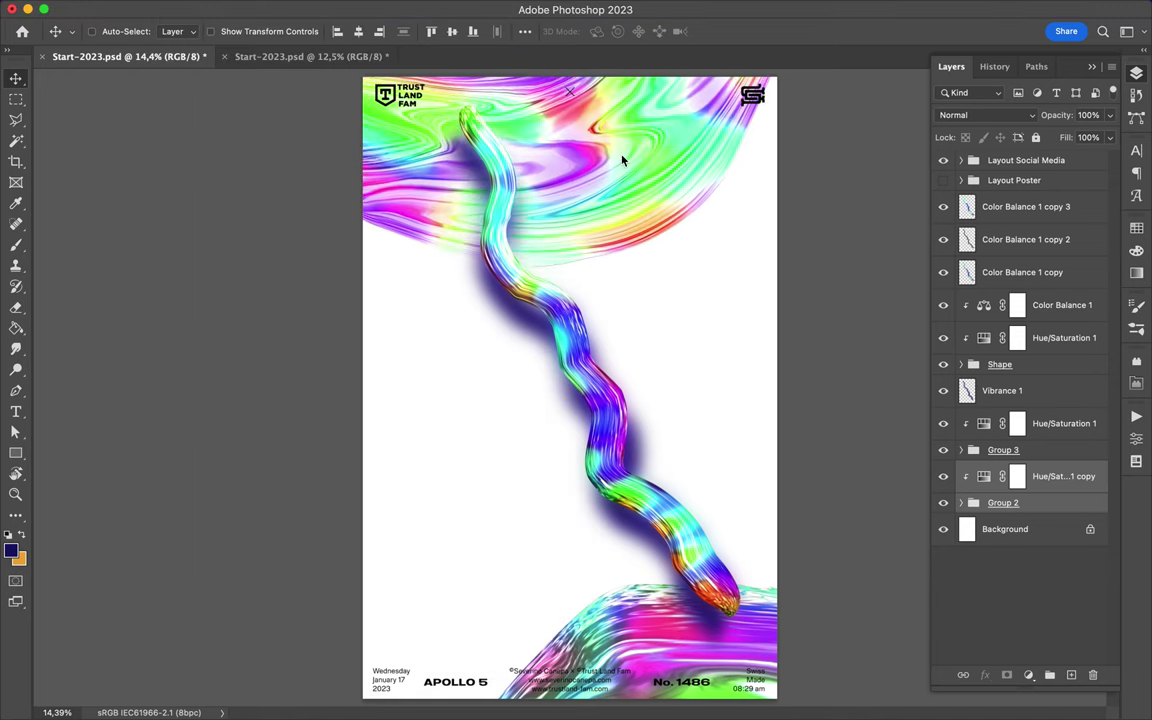
pyautogui.keyDown('ctrl'); pyautogui.click(617, 658); pyautogui.keyUp('ctrl')
# Sample a navy colour from the image and add a new empty Layer 7.
pyautogui.press('i')
pyautogui.moveTo(617, 395); pyautogui.dragTo(662, 481)
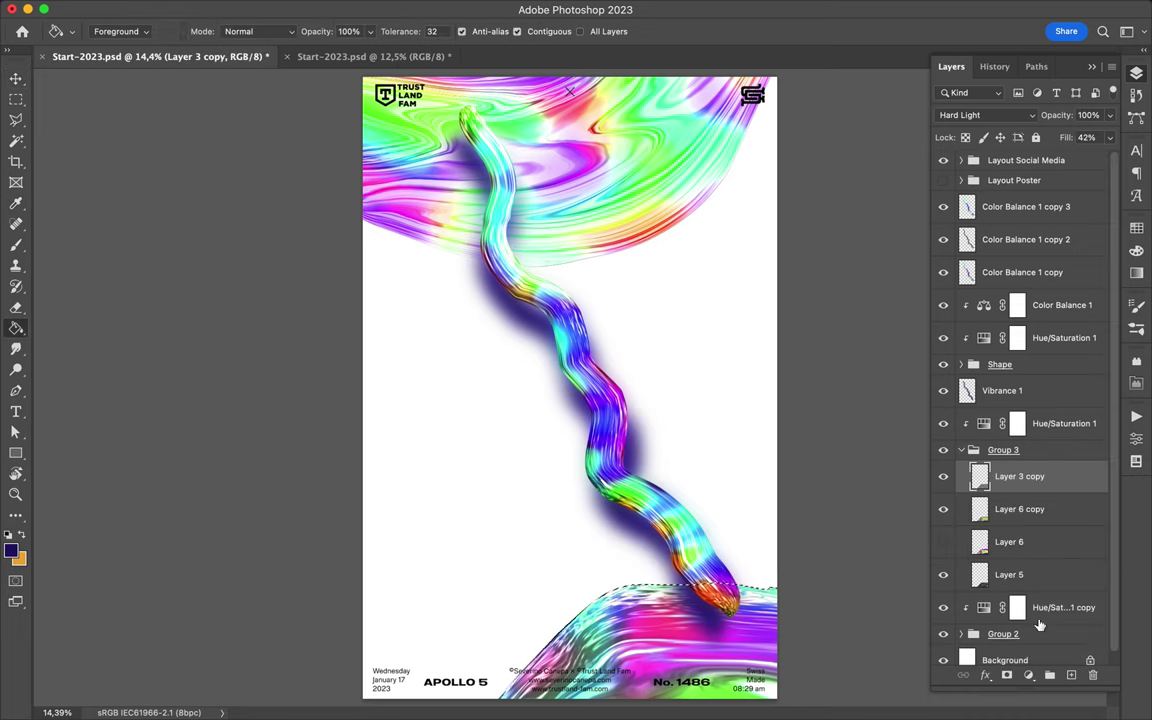
pyautogui.scroll(-1, 1040, 597)
pyautogui.click(1059, 607)
pyautogui.click(1071, 675)
# Fill the selection with navy, deselect, and apply a 103.1 px Gaussian Blur.
pyautogui.press('m')
pyautogui.hotkey('ctrl', 'd')
pyautogui.click(328, 8)
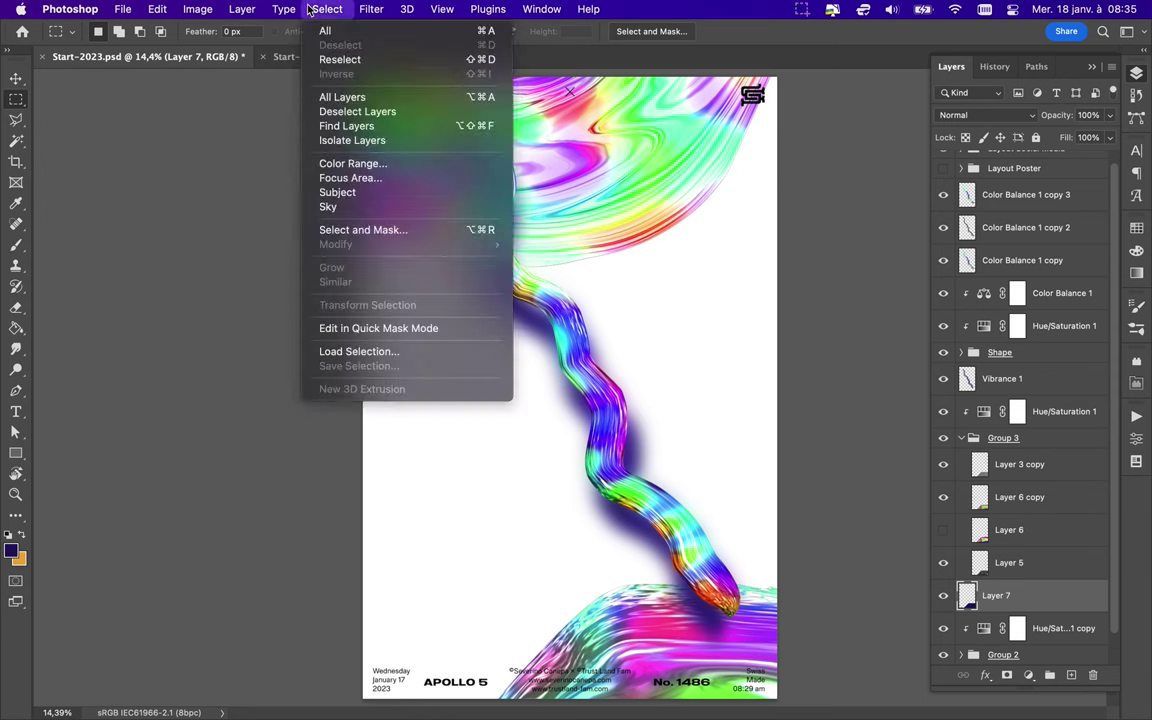
pyautogui.click(612, 274)
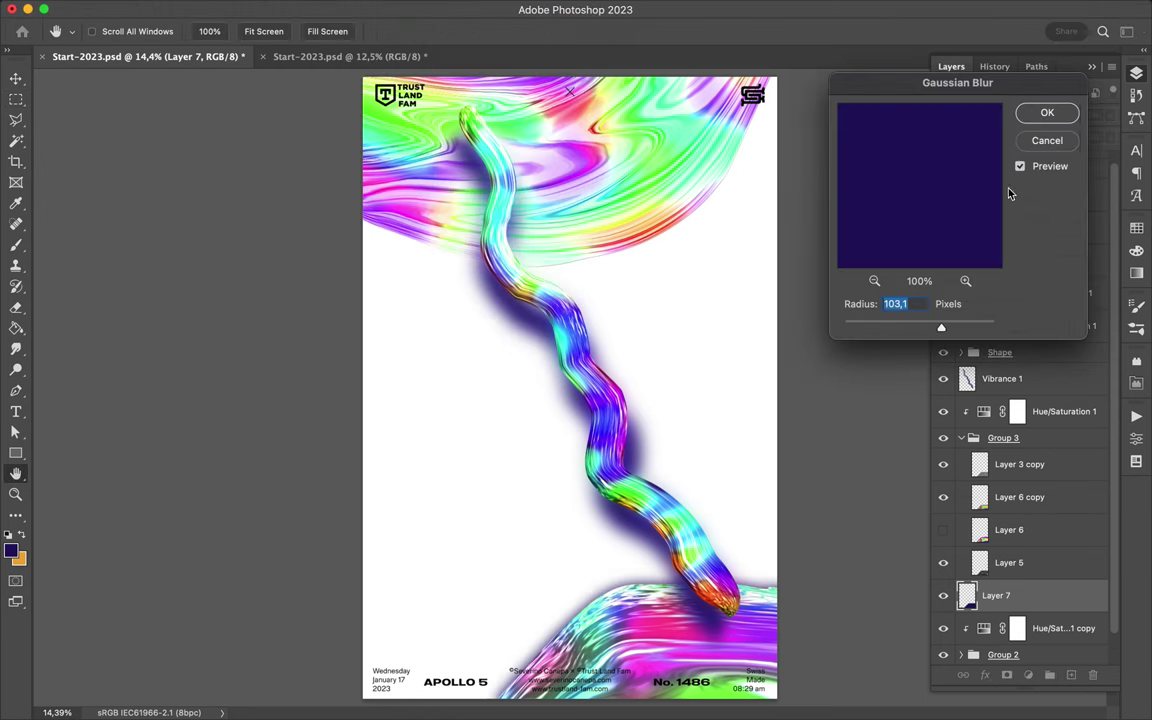
pyautogui.press('Return')
# Try warping the blurred navy shadow, then cancel the warp.
pyautogui.hotkey('ctrl', 't')
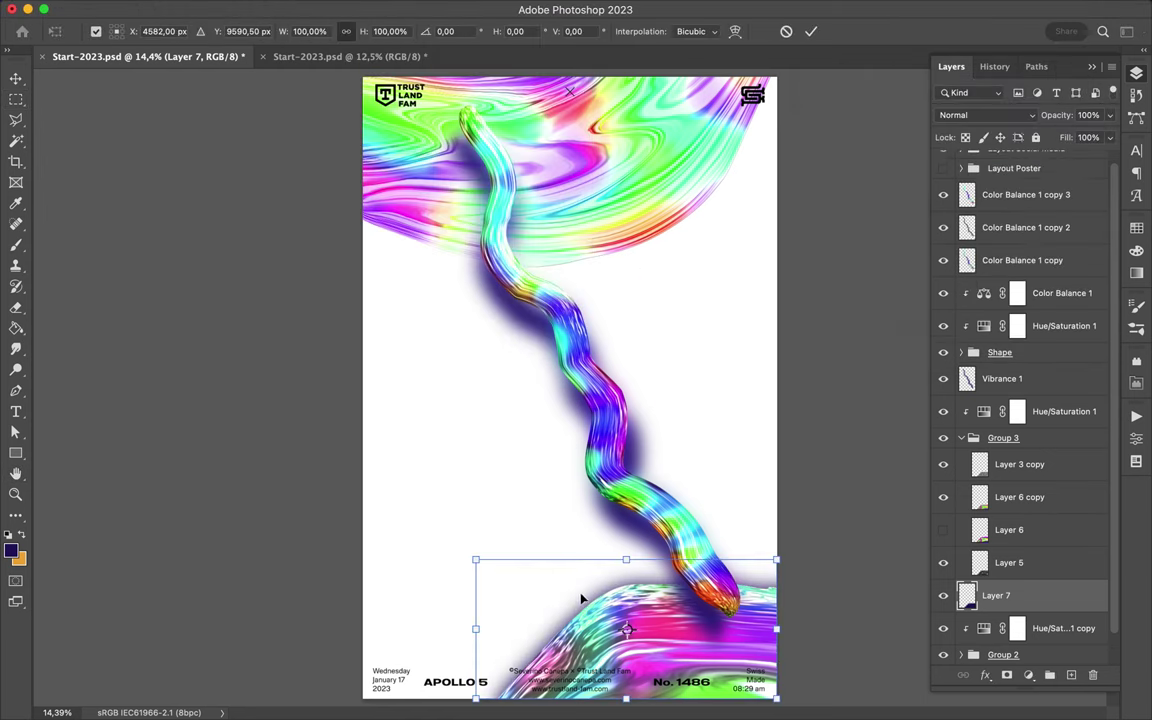
pyautogui.rightClick(581, 598)
pyautogui.click(590, 470)
pyautogui.moveTo(476, 560); pyautogui.dragTo(442, 522)
pyautogui.press('Escape')
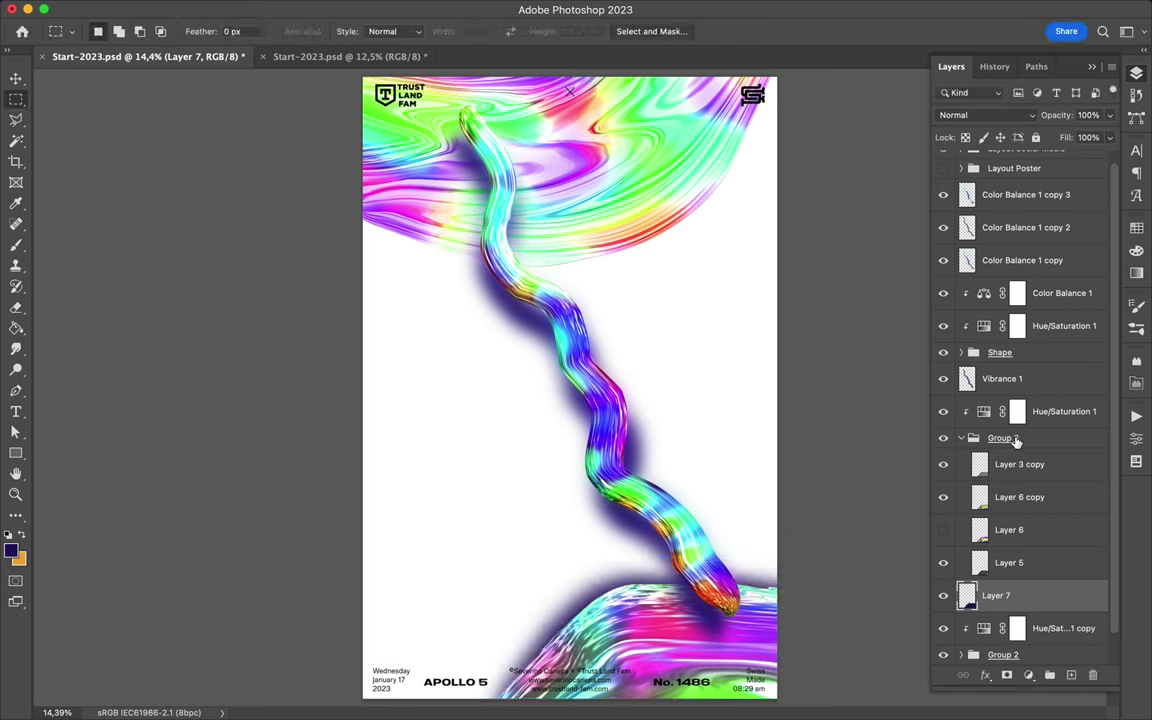
# Shift Group 3's content slightly on the poster.
pyautogui.click(1001, 438)
pyautogui.press('v')
pyautogui.moveTo(672, 607); pyautogui.dragTo(747, 621)
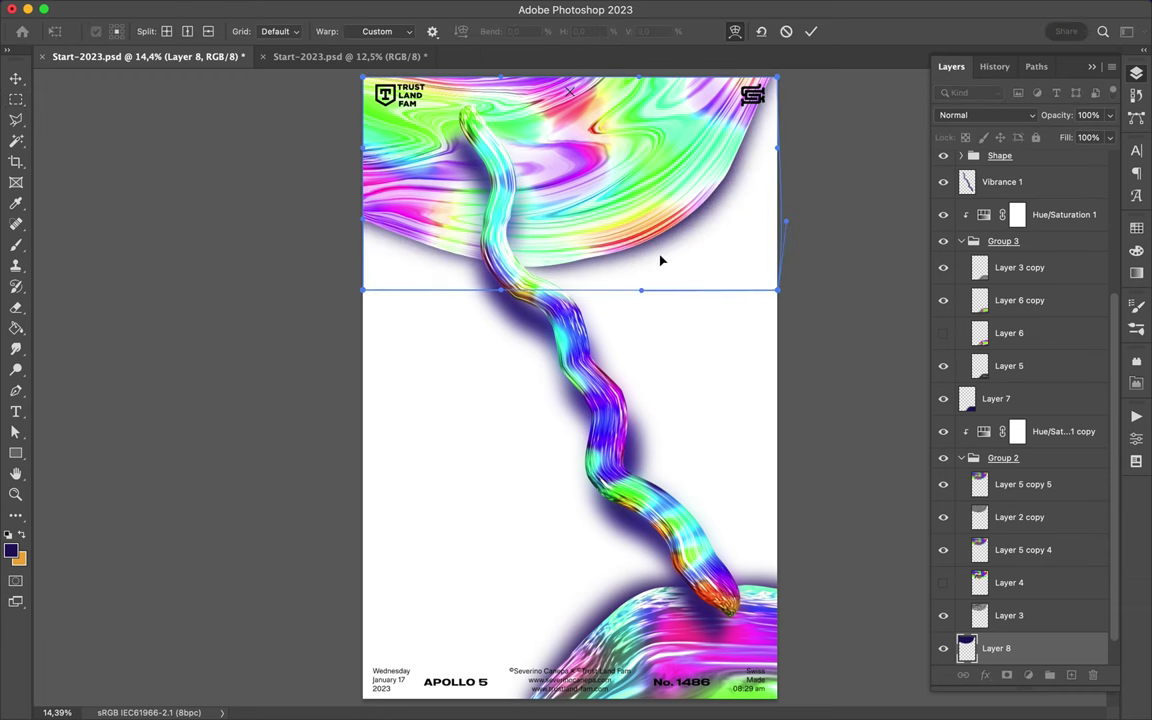
# Apply the warp to the navy shading and duplicate it above Group 2 in Soft Light blending.
pyautogui.press('Return')
pyautogui.scroll(-1, 1022, 520)
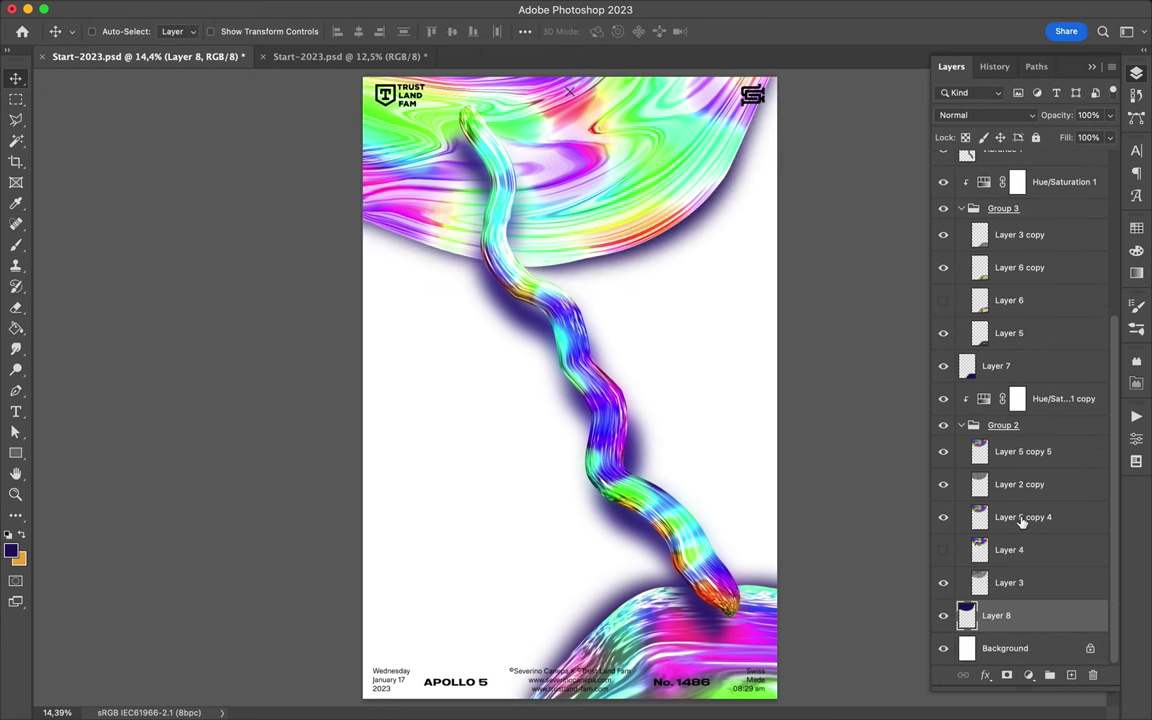
pyautogui.moveTo(1022, 520)
pyautogui.mouseDown()
pyautogui.moveTo(1020, 392)
pyautogui.moveTo(1005, 382)
pyautogui.mouseUp()
pyautogui.click(990, 115)
pyautogui.click(1030, 342)
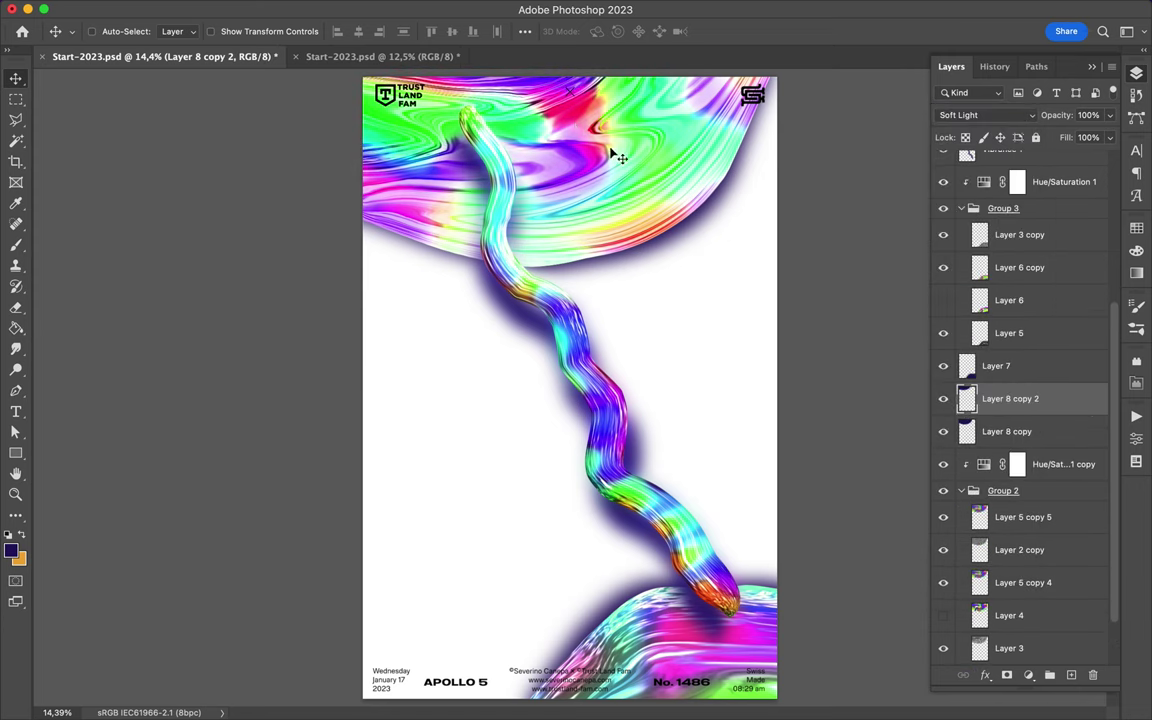
pyautogui.click(985, 115)
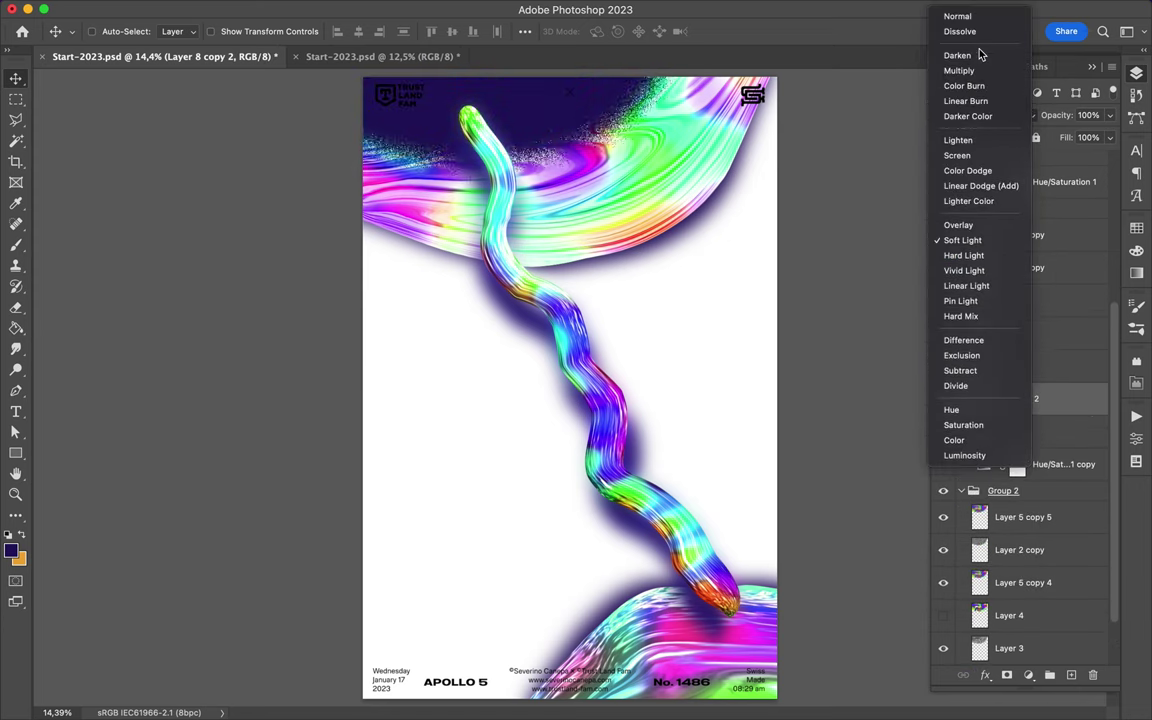
pyautogui.click(962, 240)
# Set the Hue/Saturation 1 Hue to +143.
pyautogui.scroll(2, 990, 260)
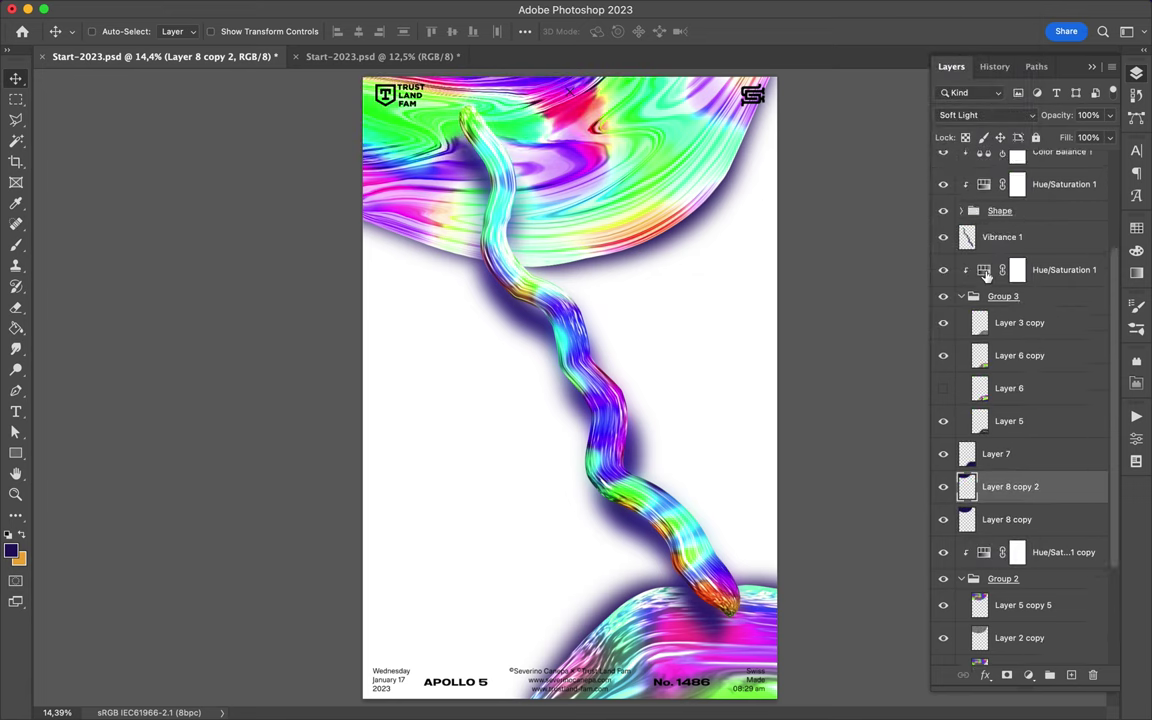
pyautogui.doubleClick(986, 265)
pyautogui.moveTo(900, 506)
pyautogui.mouseDown()
pyautogui.moveTo(1080, 506)
pyautogui.moveTo(879, 516)
pyautogui.moveTo(907, 510)
pyautogui.mouseUp()
pyautogui.click(1136, 73)
# Set the Hue/Saturation 1 copy Hue to -144 and return to the Layers panel.
pyautogui.hotkey('ctrl', 'j')
pyautogui.click(1136, 438)
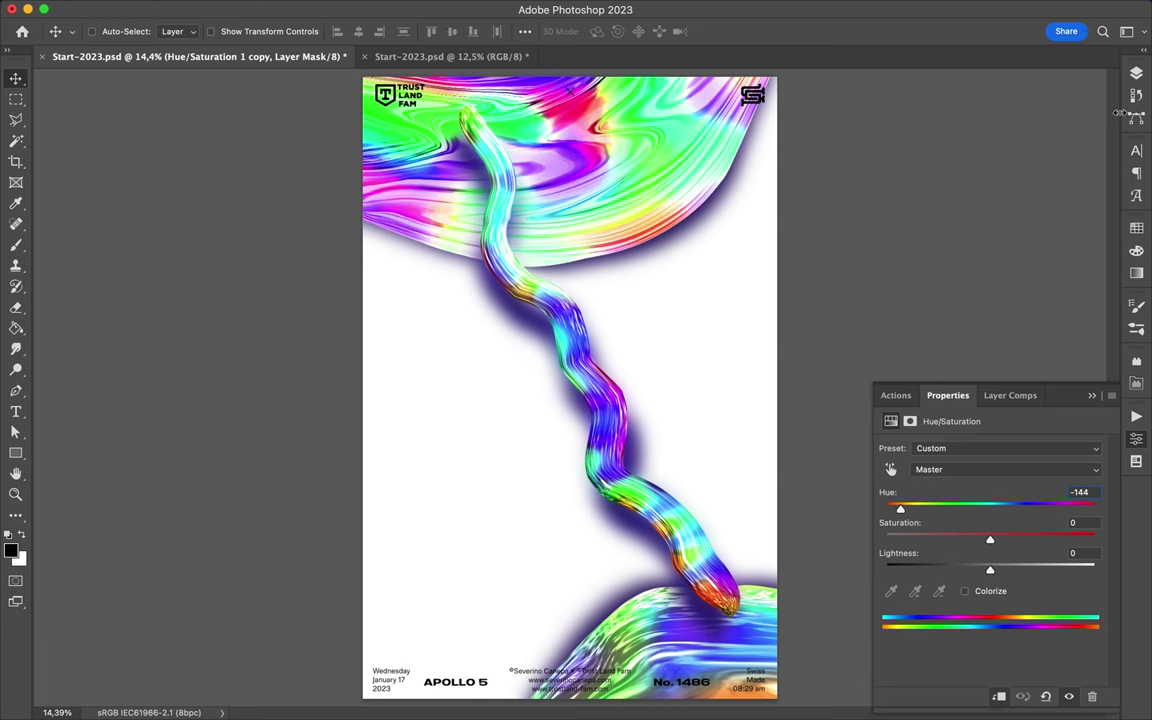
pyautogui.press('F7')
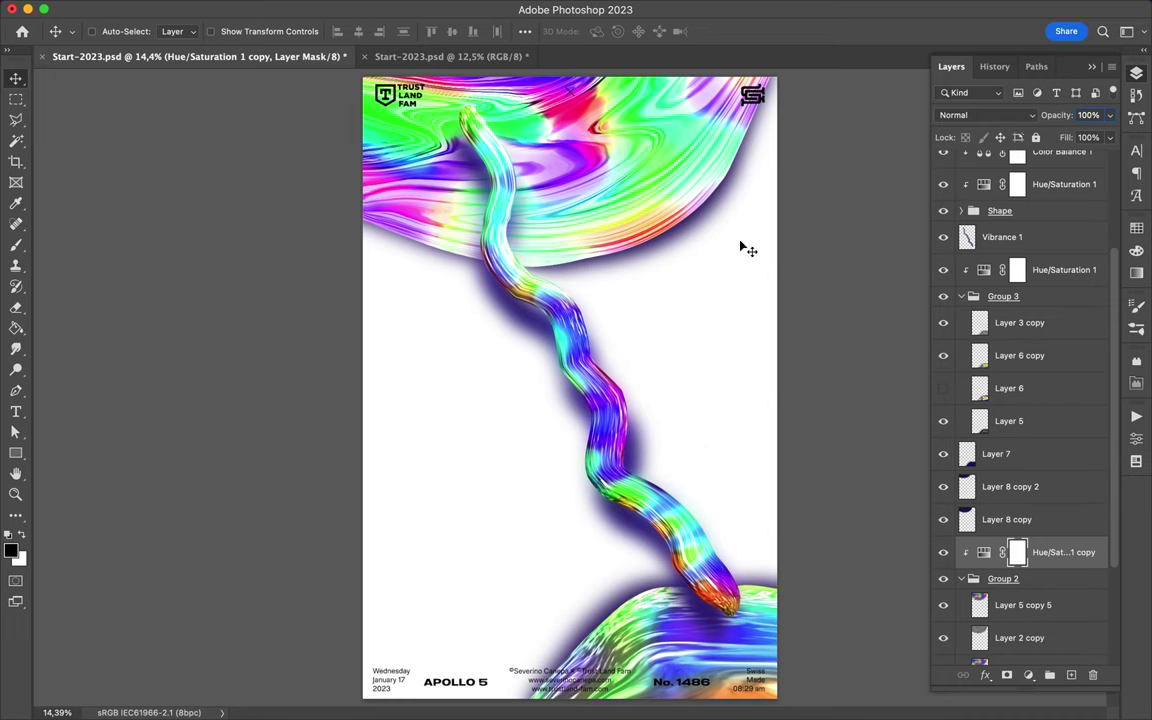
pyautogui.press('p')
pyautogui.click(232, 31)
# Draw a light grey five-point panel over the poster's left side as Shape 2, just above Background.
pyautogui.click(177, 31)
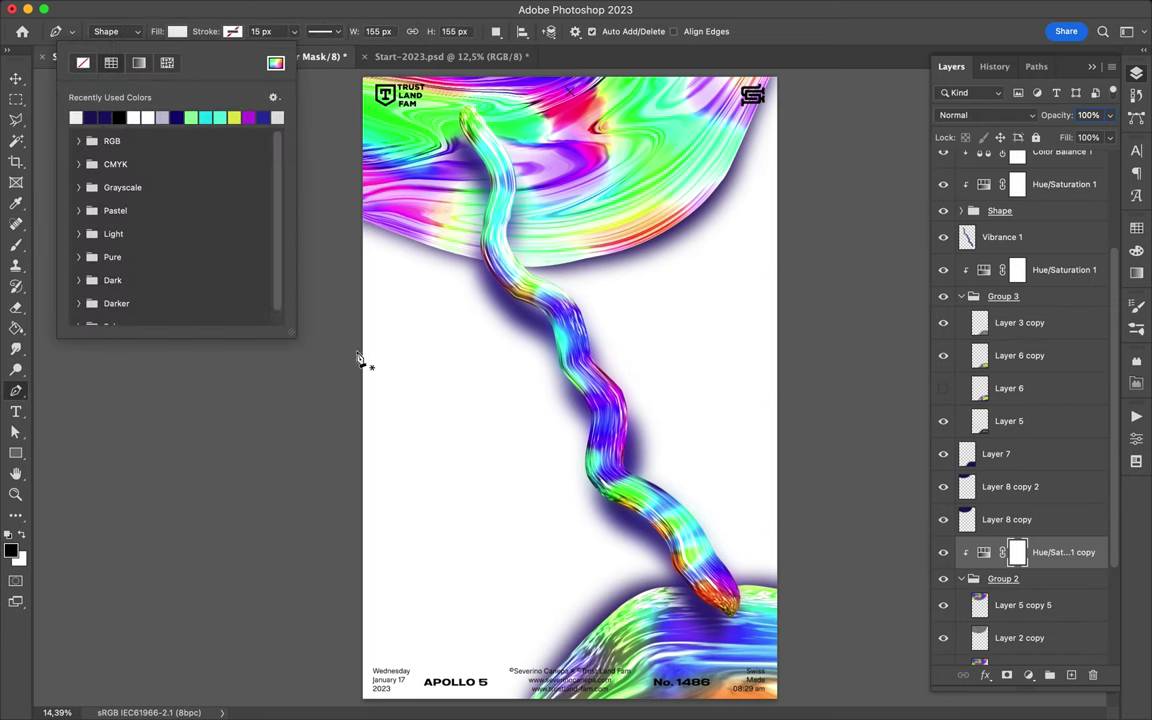
pyautogui.click(490, 237)
pyautogui.click(655, 520)
pyautogui.click(603, 700)
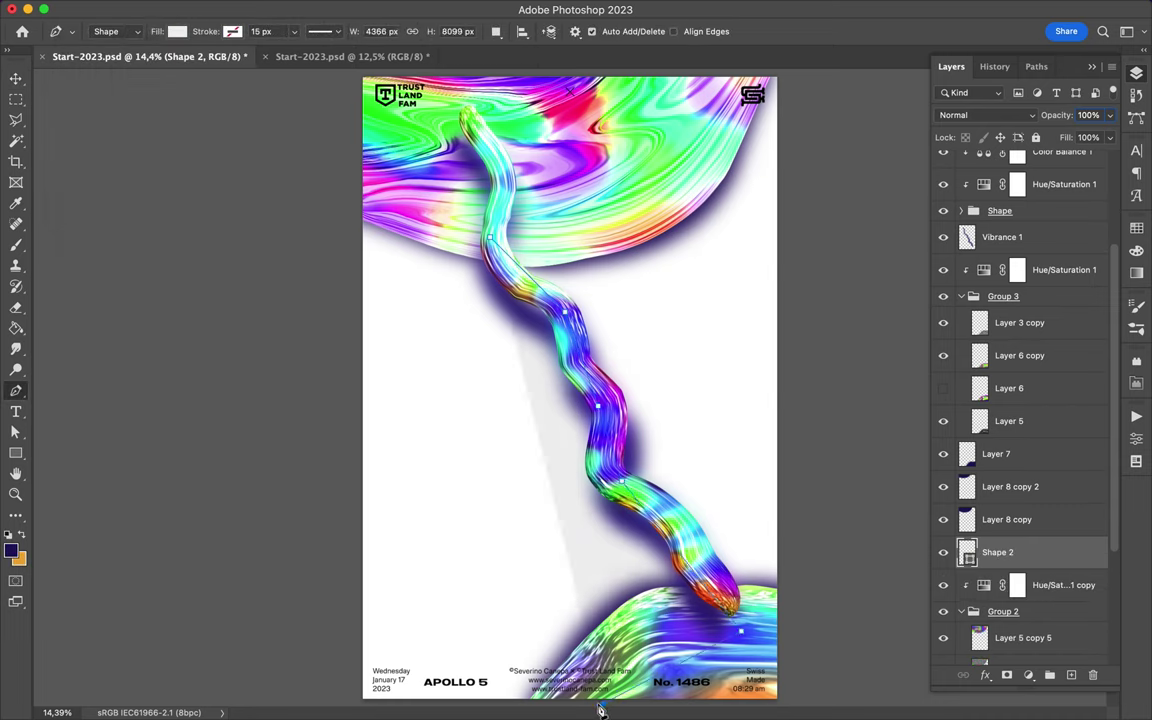
pyautogui.click(358, 701)
pyautogui.click(357, 127)
pyautogui.click(490, 237)
pyautogui.moveTo(998, 552); pyautogui.dragTo(1018, 630)
# Select Layer 7 and undo an accidental move of its shadow.
pyautogui.press('v')
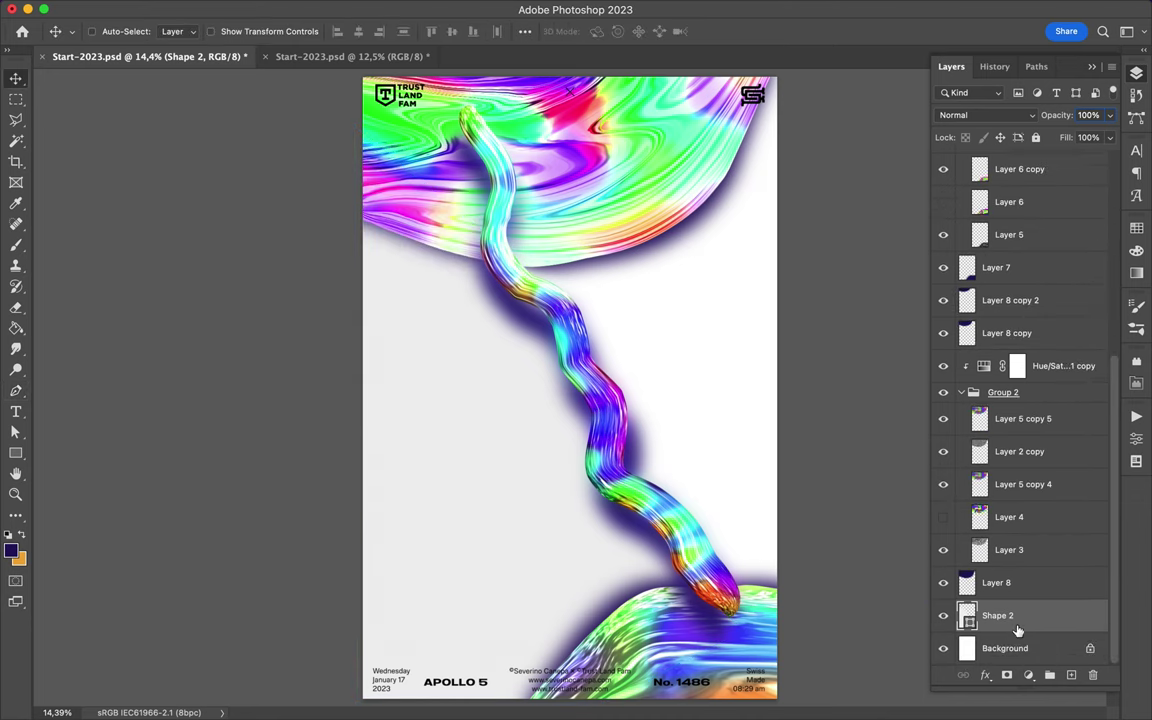
pyautogui.click(600, 220)
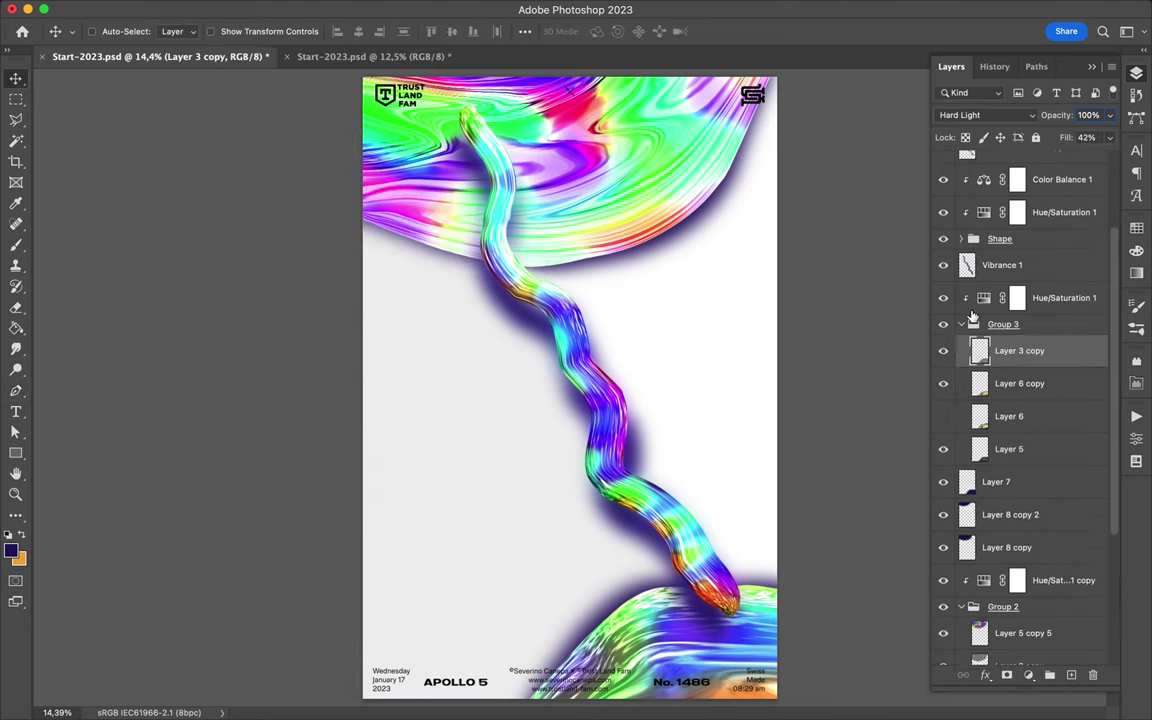
pyautogui.moveTo(770, 575); pyautogui.dragTo(688, 544)
pyautogui.hotkey('ctrl', 'z')
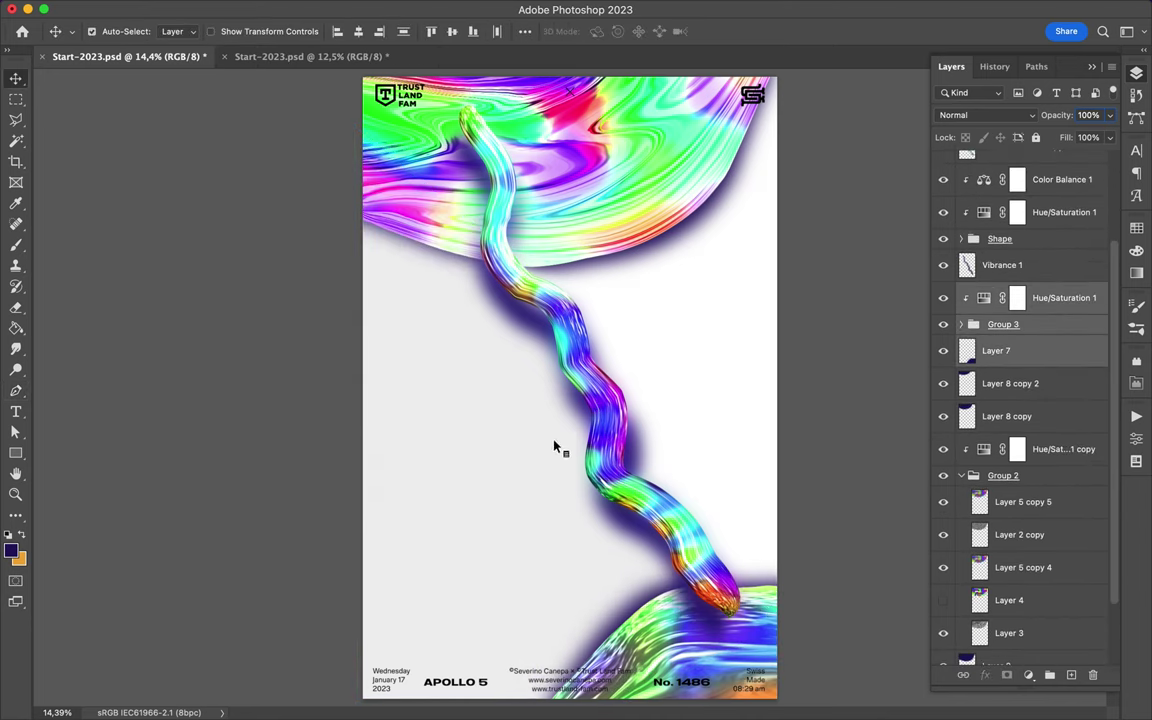
# Sample a cyan from the snake and draw a small ellipse in the lower left.
pyautogui.press('i')
pyautogui.moveTo(529, 399); pyautogui.dragTo(537, 415)
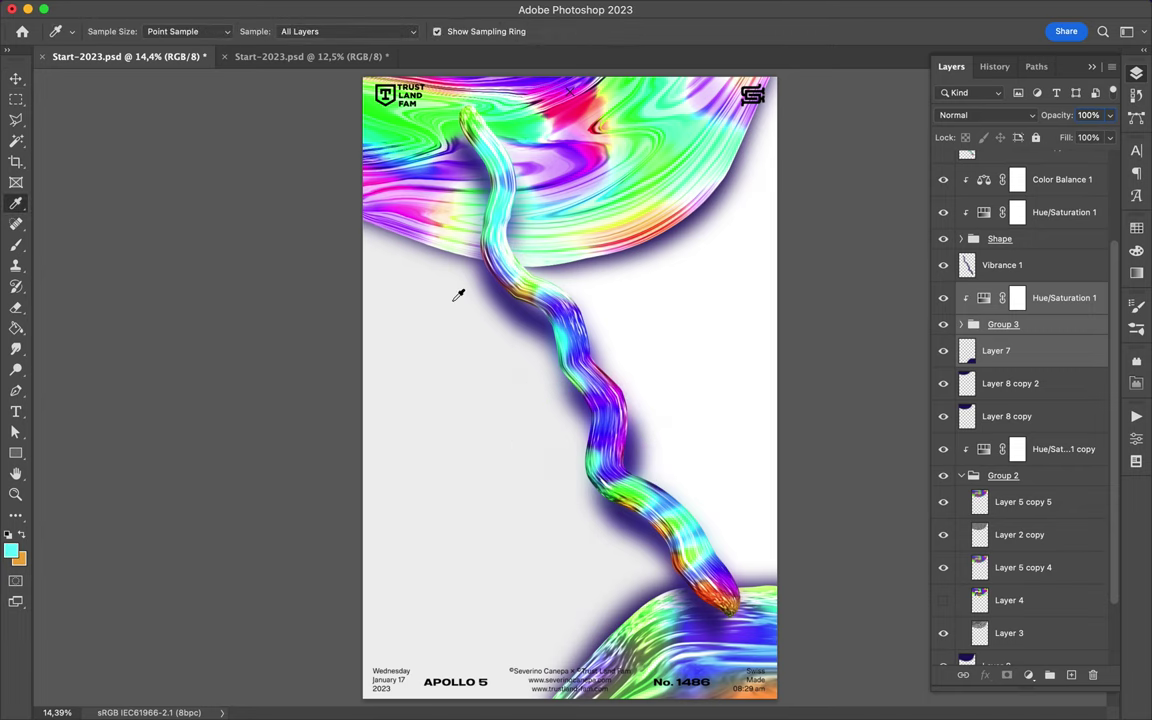
pyautogui.press('u')
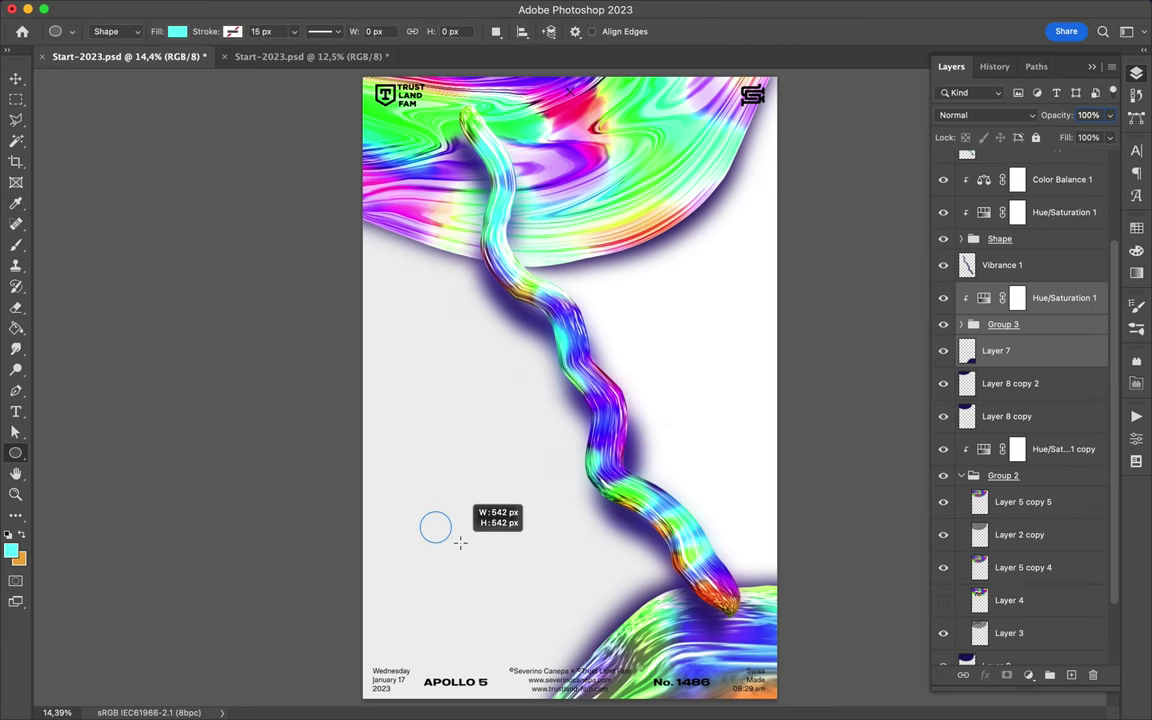
pyautogui.moveTo(460, 542); pyautogui.dragTo(460, 542)
# Move the LIQUID text left of the snake and set it in TT Travels.
pyautogui.press('t')
pyautogui.write('LIQUID #17')
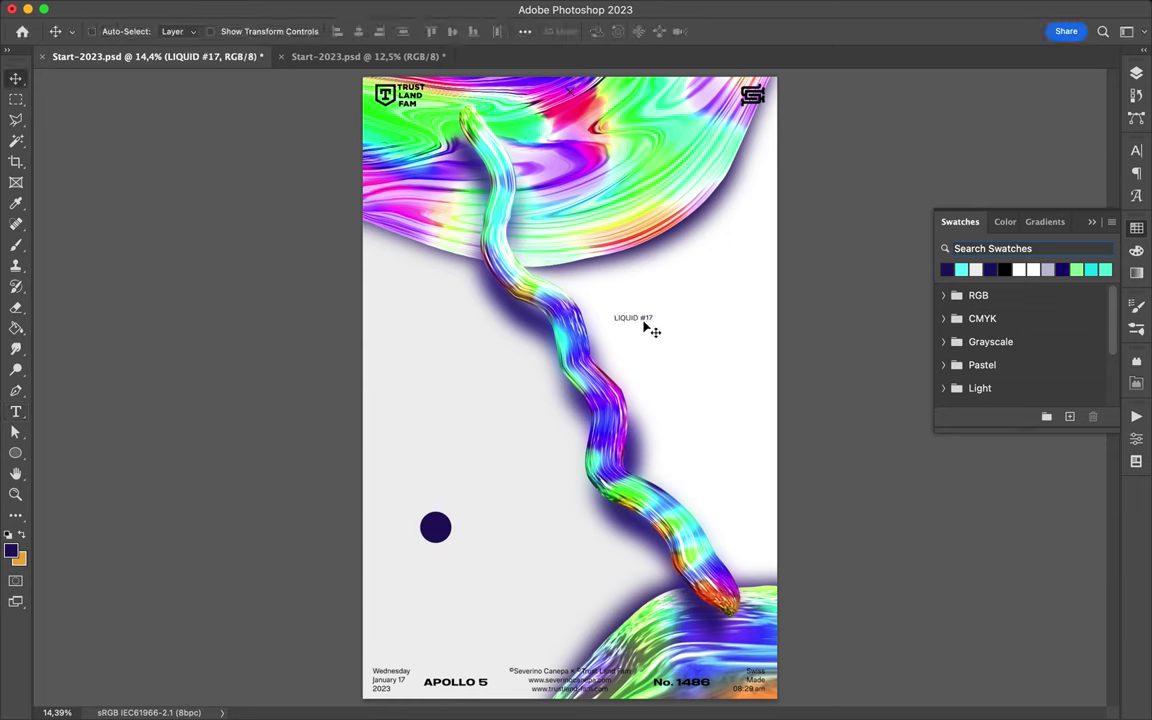
pyautogui.moveTo(650, 329)
pyautogui.mouseDown()
pyautogui.moveTo(475, 390)
pyautogui.moveTo(707, 355)
pyautogui.mouseUp()
pyautogui.click(1040, 178)
pyautogui.click(902, 238)
# Turn the copied text into an enlarged, -75°-rotated, Black-weight '#17' at the right edge.
pyautogui.doubleClick(707, 355)
pyautogui.write('#17')
pyautogui.hotkey('ctrl', 't')
pyautogui.moveTo(707, 440); pyautogui.dragTo(870, 368)
pyautogui.moveTo(710, 213); pyautogui.dragTo(679, 237)
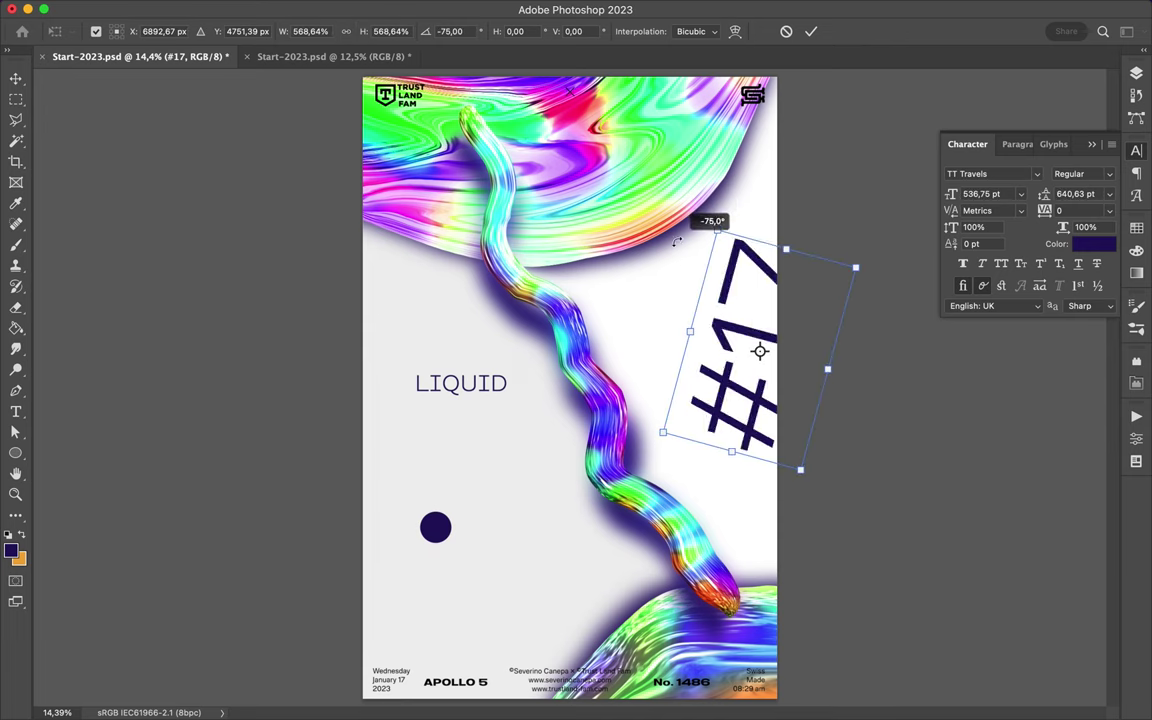
pyautogui.press('Return')
pyautogui.click(1083, 174)
pyautogui.click(990, 357)
pyautogui.moveTo(781, 275); pyautogui.dragTo(793, 333)
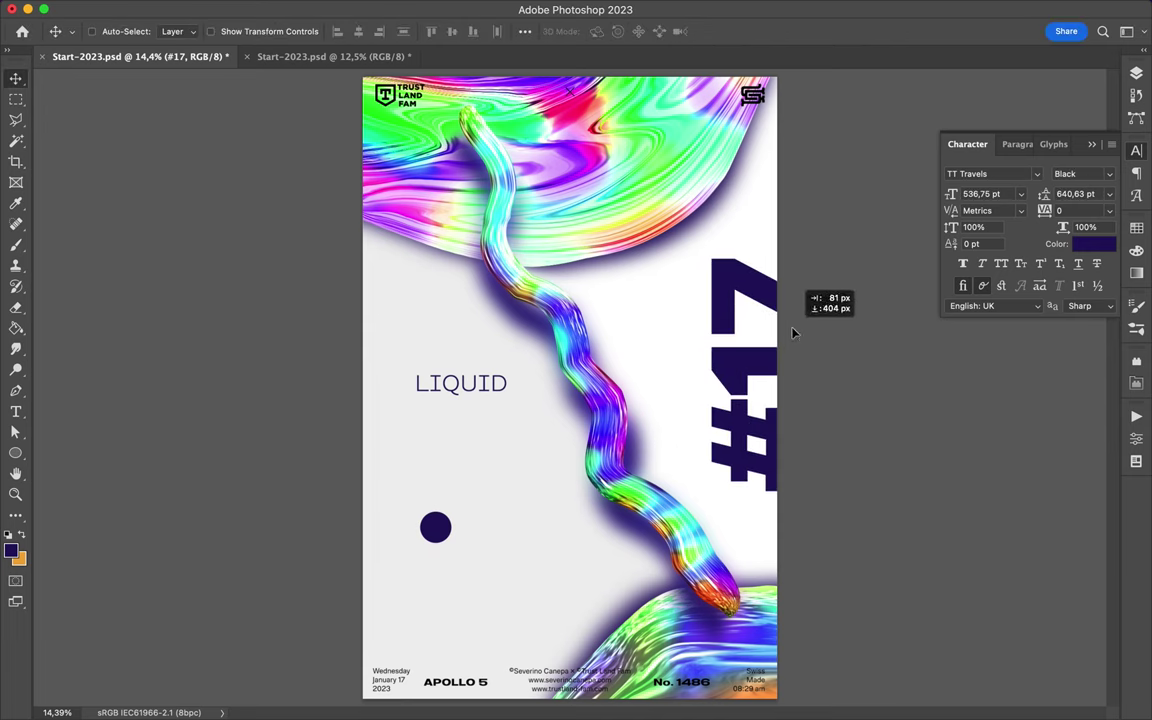
# Widen LIQUID's letter spacing, nudge it up, and centre it with #17 vertically.
pyautogui.click(1084, 210)
pyautogui.moveTo(513, 401); pyautogui.dragTo(513, 373)
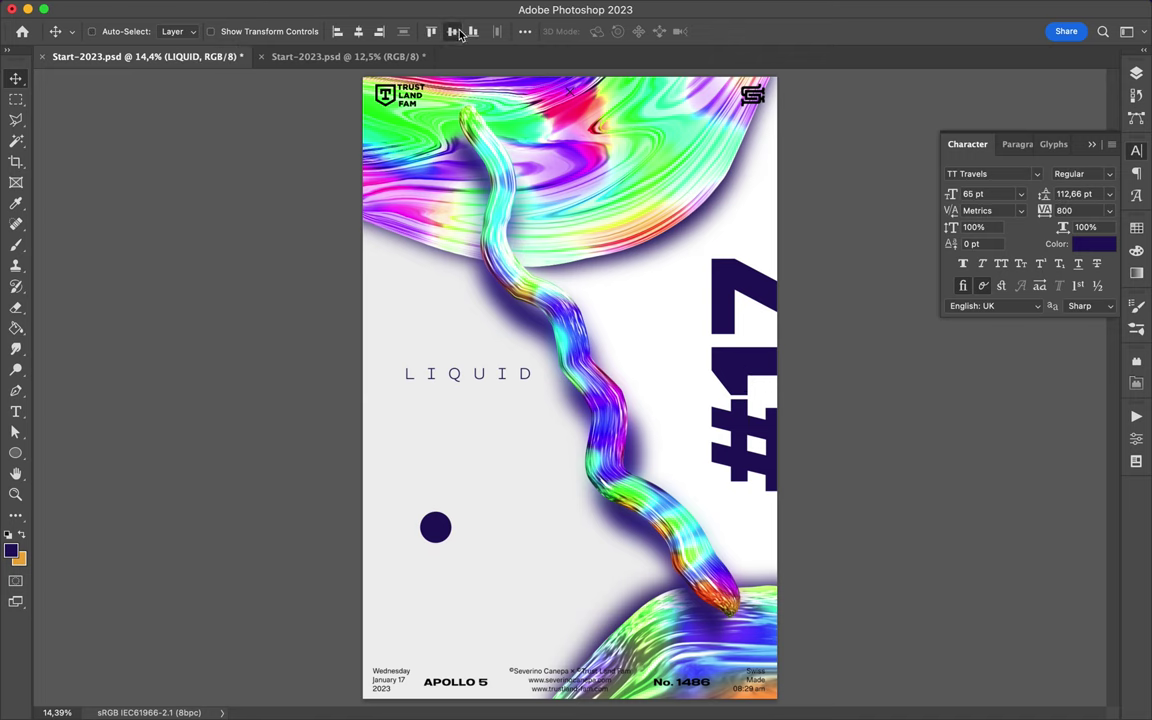
pyautogui.click(454, 31)
# Move the navy circle lower and scatter several smaller duplicate dots around it.
pyautogui.moveTo(435, 527); pyautogui.dragTo(458, 597)
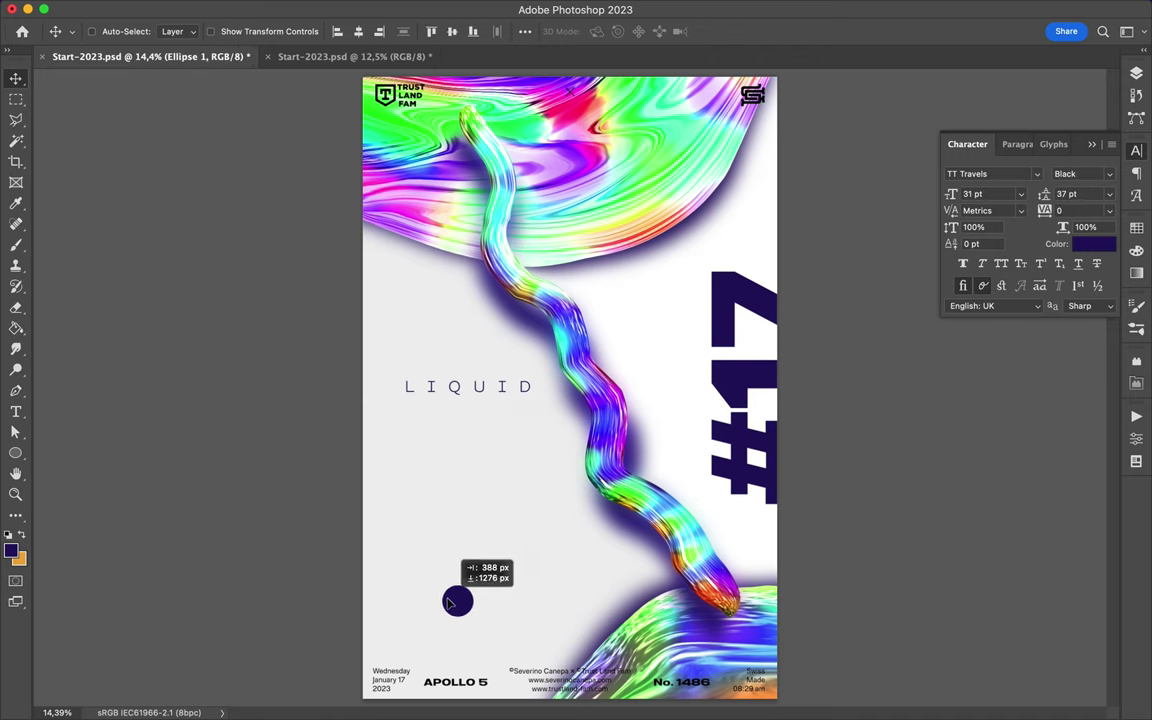
pyautogui.hotkey('ctrl', 't')
pyautogui.moveTo(488, 553); pyautogui.dragTo(476, 571)
pyautogui.press('Return')
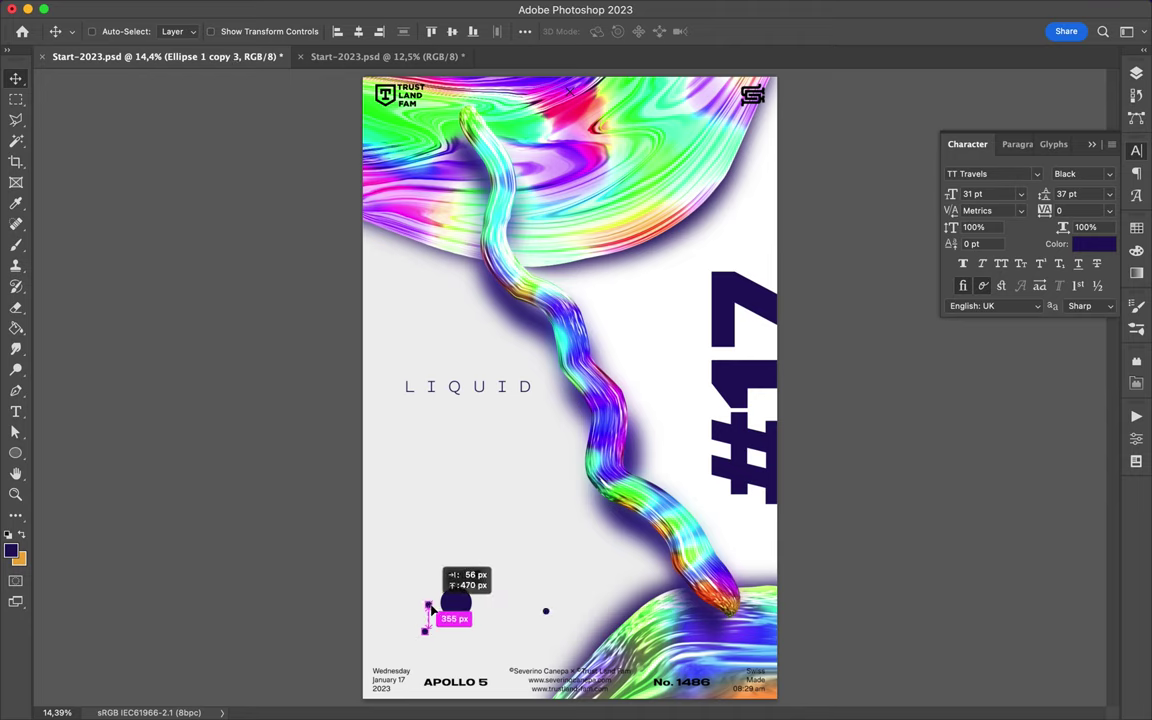
pyautogui.scroll(3, 427, 617)
pyautogui.hotkey('ctrl', 't')
pyautogui.press('Return')
pyautogui.hotkey('ctrl', 't')
pyautogui.moveTo(390, 553)
pyautogui.mouseDown()
pyautogui.moveTo(496, 581)
pyautogui.moveTo(508, 439)
pyautogui.moveTo(400, 454)
pyautogui.mouseUp()
pyautogui.press('Return')
pyautogui.moveTo(400, 454)
pyautogui.mouseDown()
pyautogui.moveTo(388, 511)
pyautogui.moveTo(329, 579)
pyautogui.mouseUp()
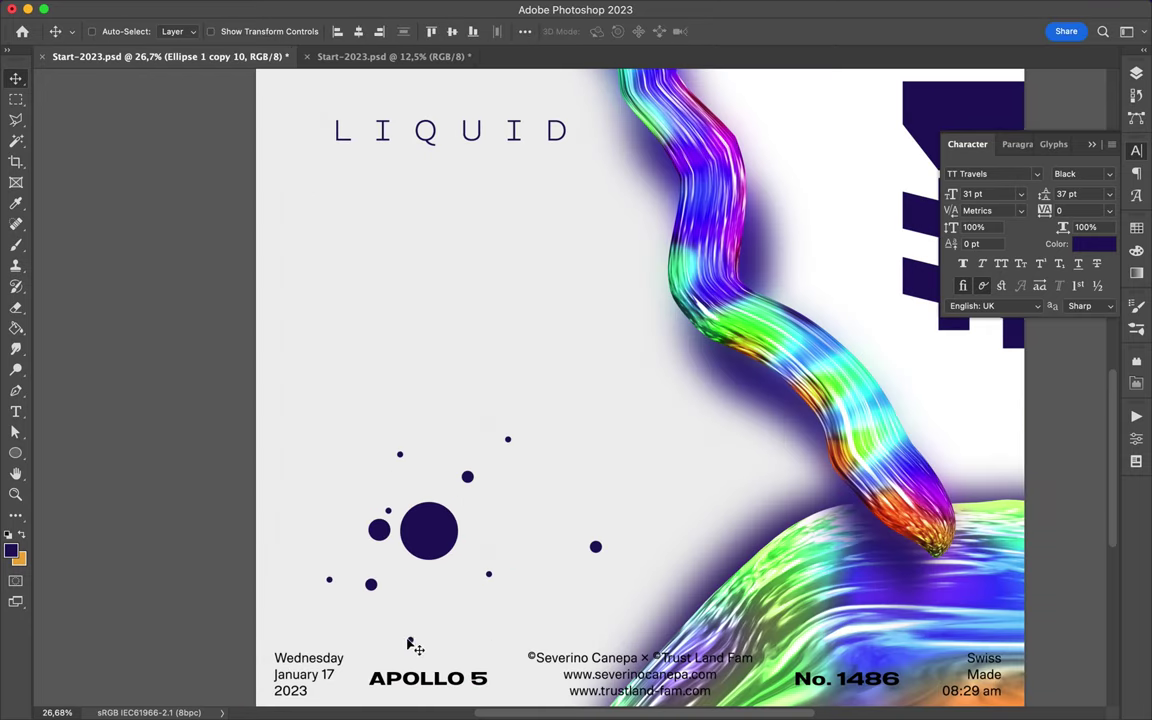
# Draw a large perfect circle near LIQUID.
pyautogui.scroll(-3, 467, 643)
pyautogui.scroll(-2, 432, 303)
pyautogui.press('u')
pyautogui.moveTo(413, 368); pyautogui.dragTo(527, 482)
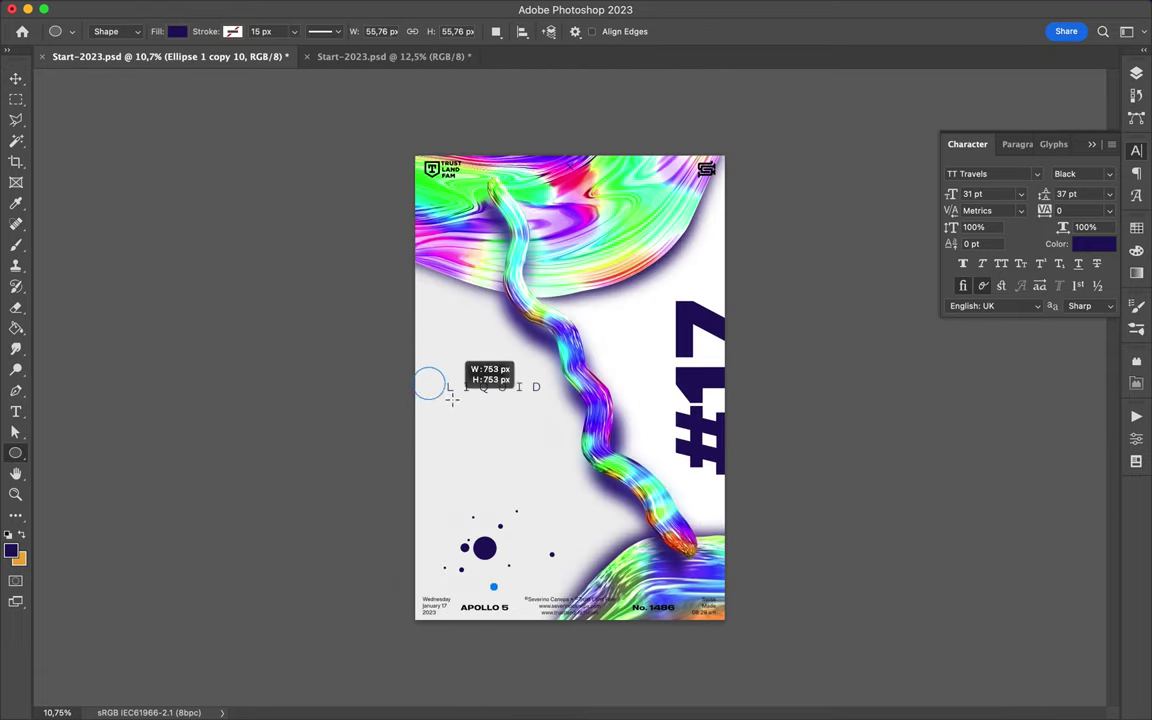
# Fill the large circle light grey, send it behind the artwork, and move it up.
pyautogui.click(177, 31)
pyautogui.click(237, 118)
pyautogui.press('Return')
pyautogui.press('v')
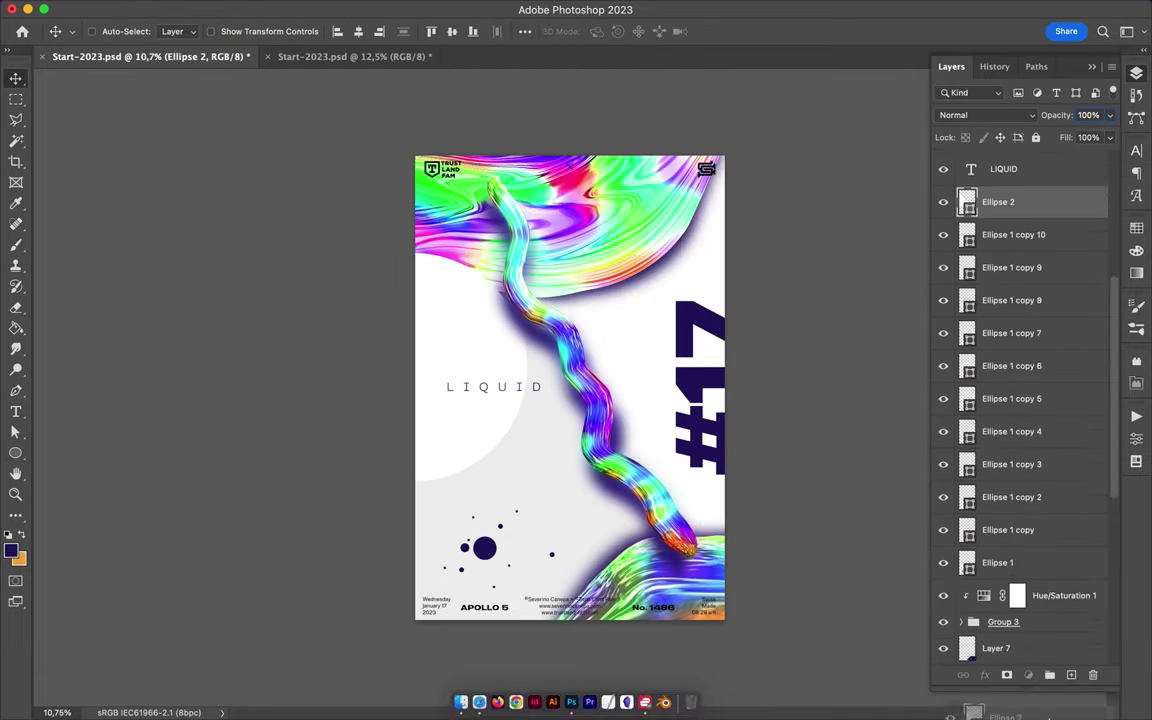
pyautogui.moveTo(432, 432); pyautogui.dragTo(432, 377)
pyautogui.keyDown('ctrl'); pyautogui.click(695, 390); pyautogui.keyUp('ctrl')
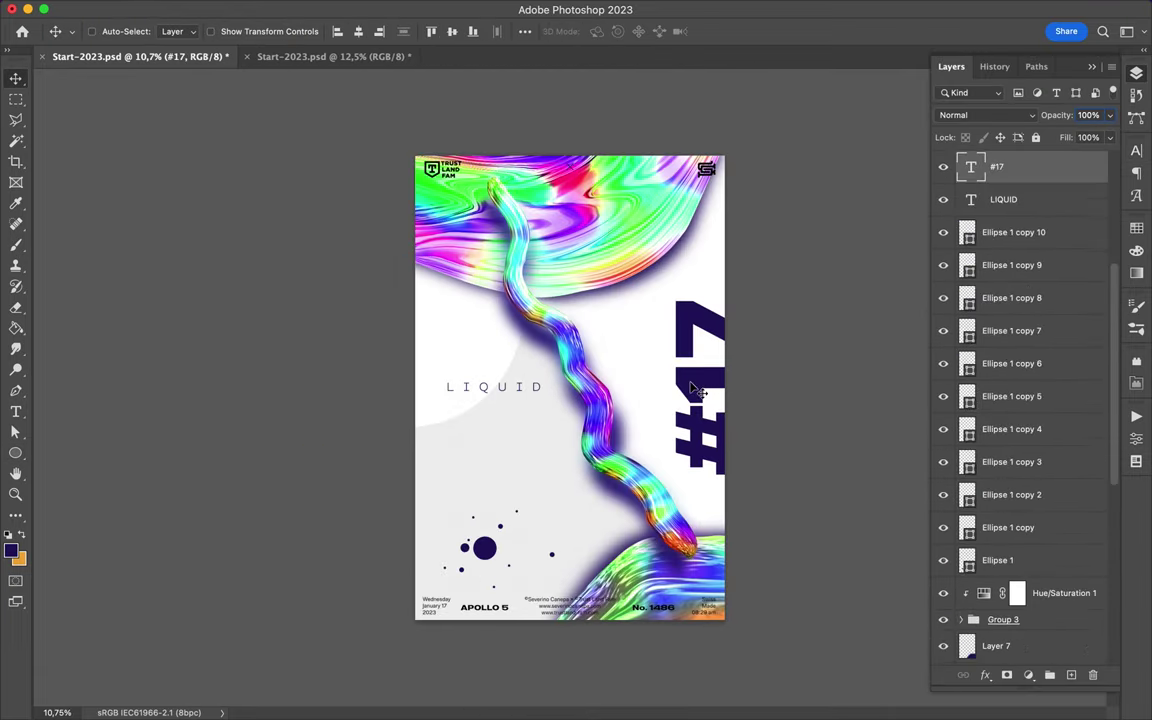
pyautogui.scroll(2, 699, 496)
pyautogui.scroll(-1, 630, 445)
pyautogui.moveTo(440, 345); pyautogui.dragTo(445, 300)
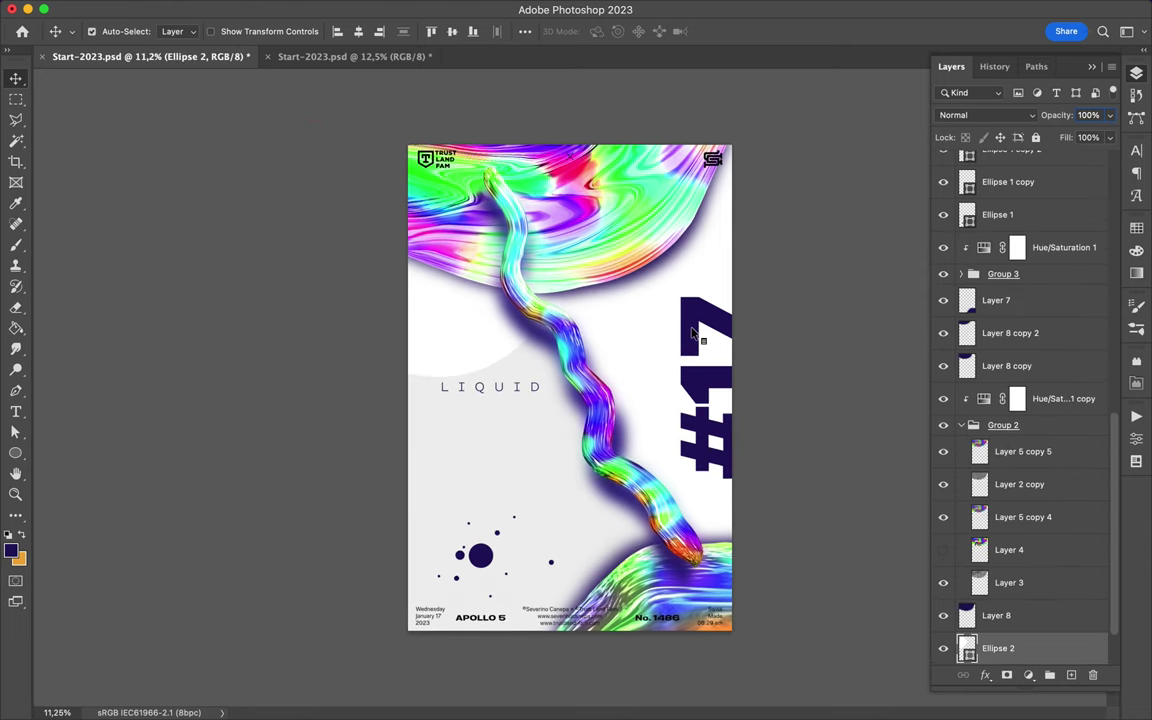
# Draw white pen panels toward the top-right corner and along the left side.
pyautogui.press('p')
pyautogui.moveTo(735, 129); pyautogui.dragTo(744, 130)
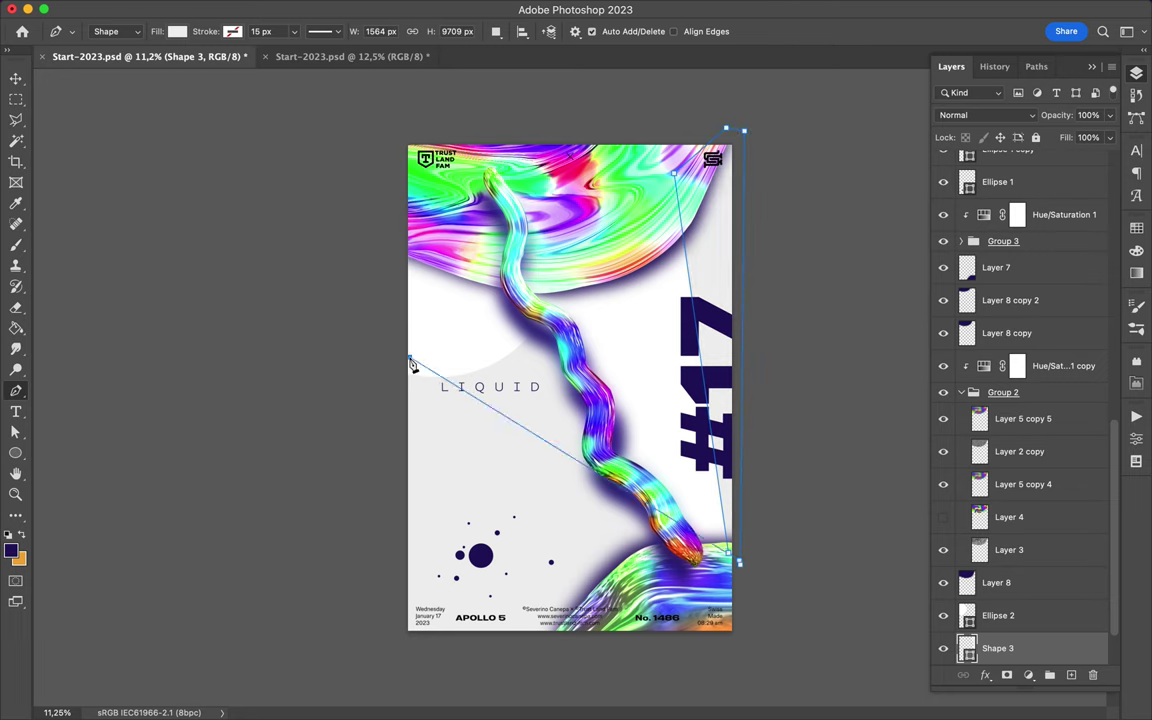
pyautogui.scroll(3, 725, 545)
pyautogui.press('a')
pyautogui.doubleClick(695, 510)
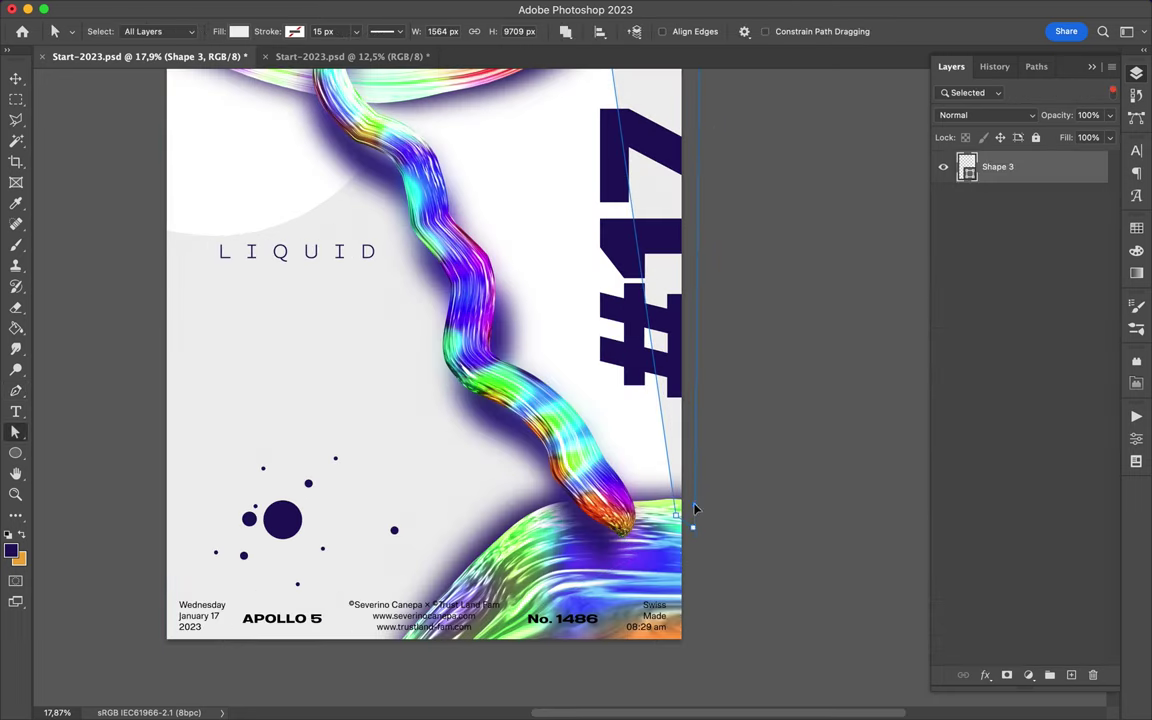
pyautogui.press('p')
pyautogui.scroll(-2, 697, 535)
pyautogui.click(397, 360)
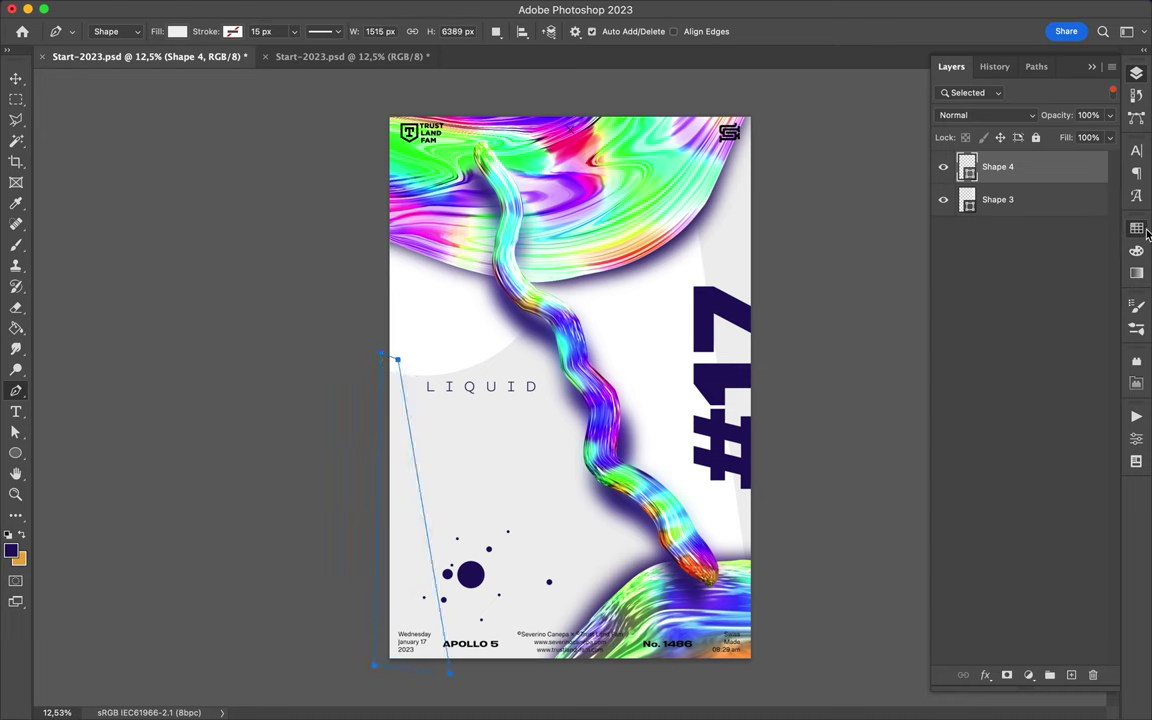
pyautogui.click(1136, 228)
pyautogui.press('v')
# Start a navy-filled triangle shape in the poster's top-right corner.
pyautogui.press('p')
pyautogui.click(620, 116)
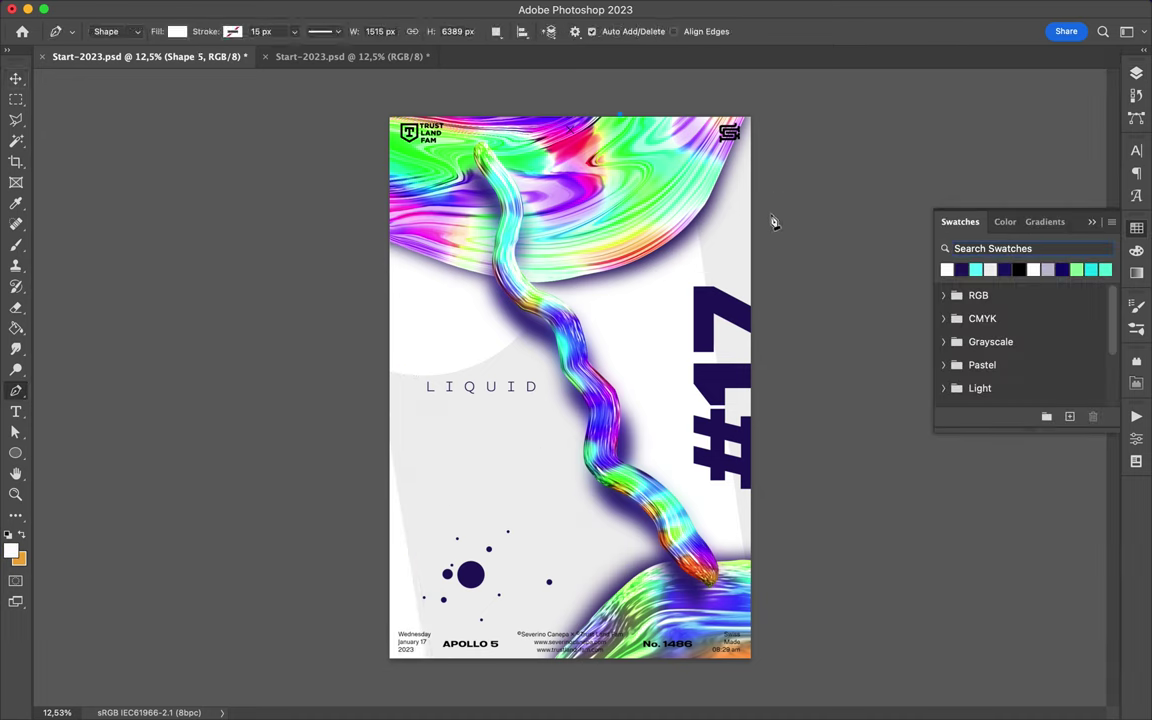
pyautogui.click(961, 269)
pyautogui.click(1136, 73)
pyautogui.scroll(5, 1020, 350)
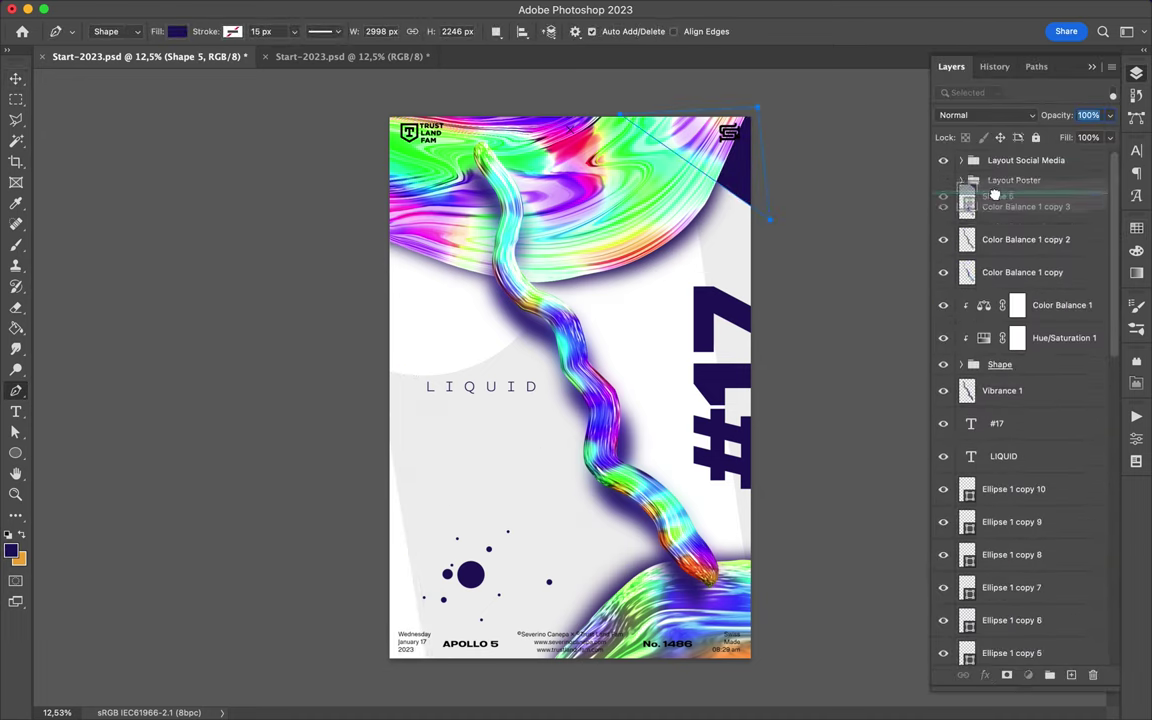
# Finish the navy corner triangle, undoing an accidental extra shape.
pyautogui.click(728, 170)
pyautogui.hotkey('ctrl', 'z')
pyautogui.press('a')
pyautogui.press('v')
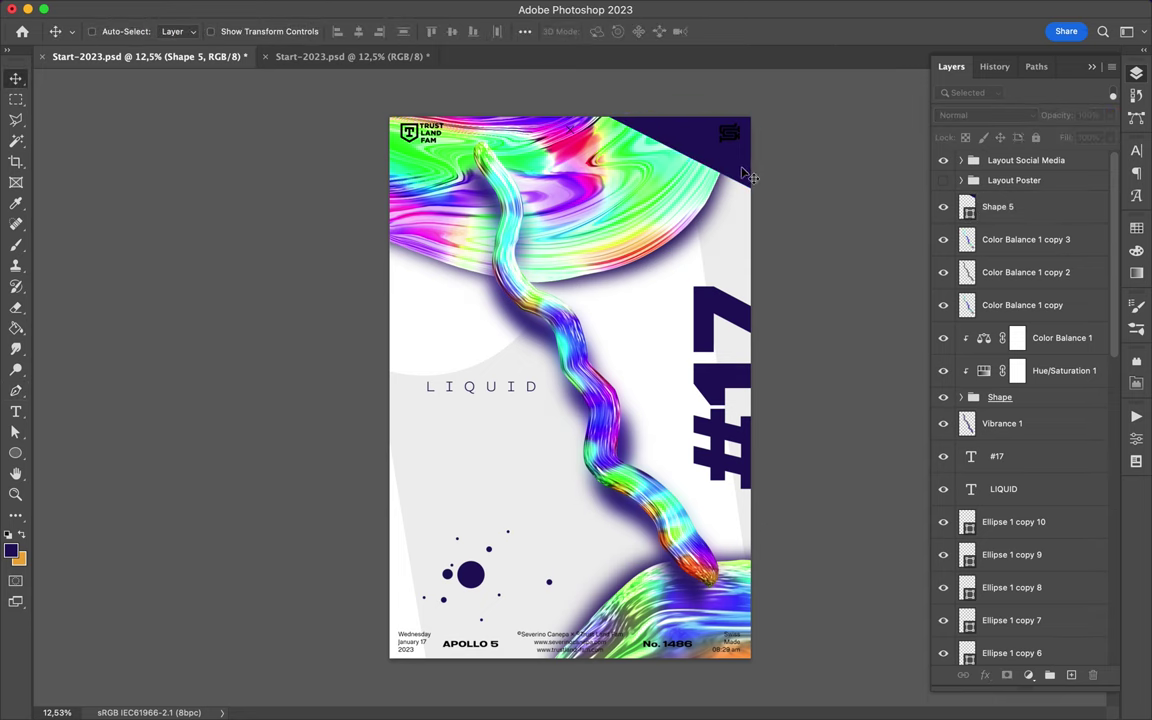
# Turn the monogram white by clipping a white rectangle to the Monogramme layer.
pyautogui.click(728, 132)
pyautogui.press('u')
pyautogui.moveTo(683, 97); pyautogui.dragTo(750, 150)
pyautogui.hotkey('ctrl', 'z')
pyautogui.hotkey('shift', 'u')
pyautogui.hotkey('shift', 'u')
pyautogui.hotkey('shift', 'u')
pyautogui.hotkey('ctrl', 'alt', 'g')
pyautogui.press('v')
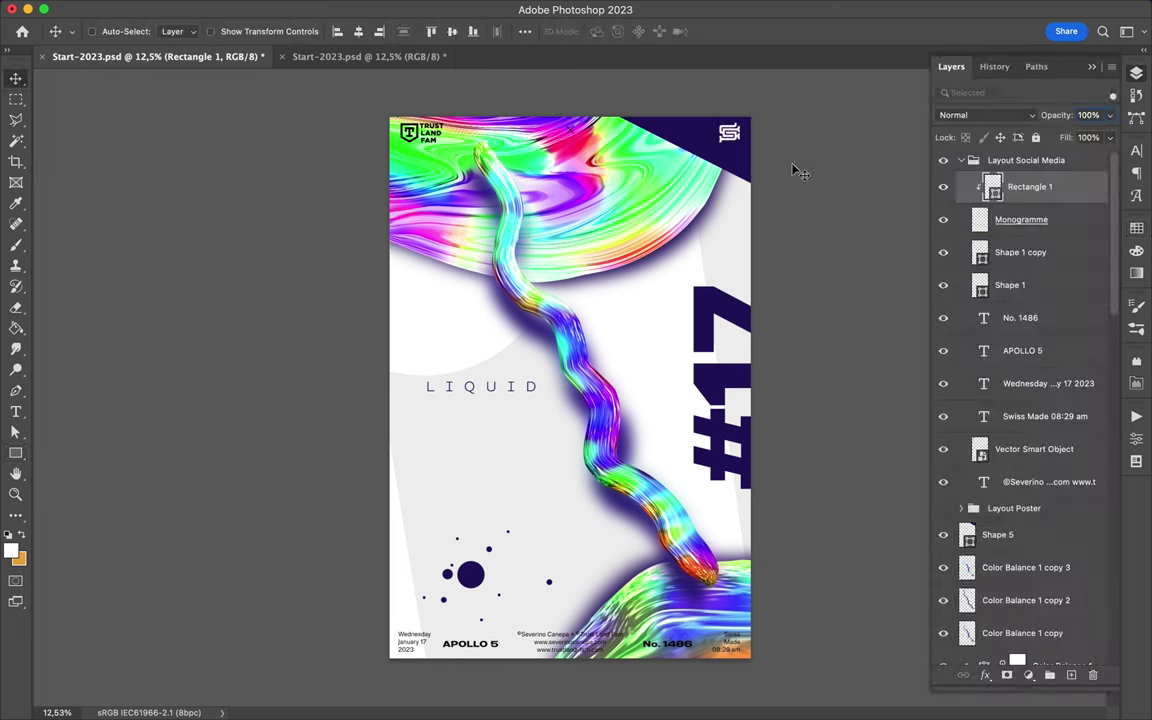
# Duplicate the liquid swirl group, creating the chrome square Layer 9.
pyautogui.keyDown('ctrl'); pyautogui.click(490, 532); pyautogui.keyUp('ctrl')
pyautogui.hotkey('ctrl', 'j')
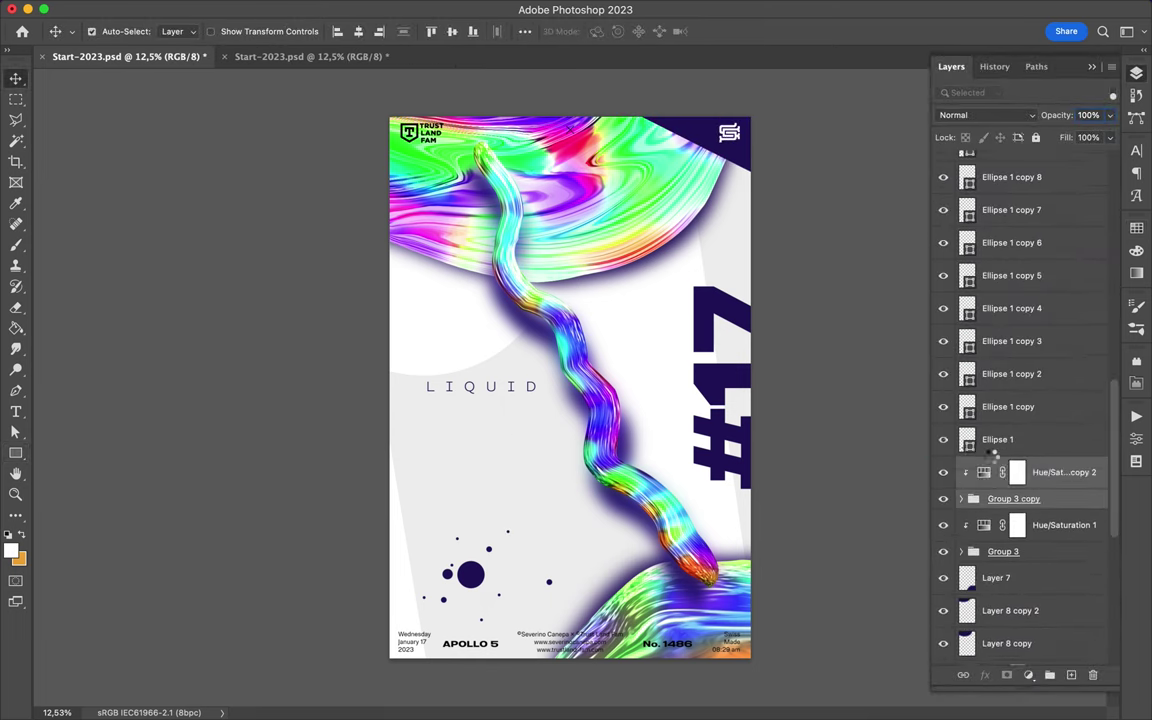
pyautogui.click(634, 240)
# Copy a square patch of the liquid chrome texture onto its own layer.
pyautogui.click(1017, 595)
pyautogui.moveTo(1017, 595); pyautogui.dragTo(1020, 391)
pyautogui.press('m')
pyautogui.moveTo(520, 152)
pyautogui.mouseDown()
pyautogui.moveTo(615, 234)
pyautogui.moveTo(443, 470)
pyautogui.mouseUp()
pyautogui.hotkey('ctrl', 'j')
pyautogui.press('v')
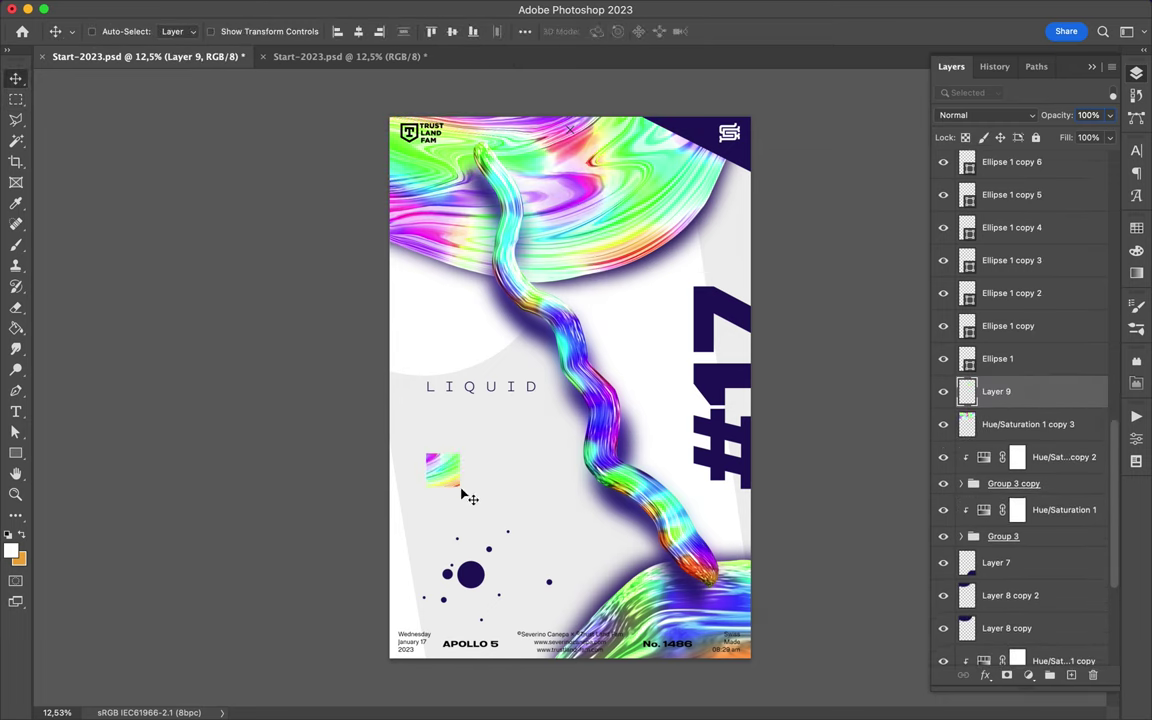
# Add a Gaussian-blurred navy shadow layer and move the square with its shadow onto the snake.
pyautogui.hotkey('ctrl', 'shift', 'n')
pyautogui.press('g')
pyautogui.click(1136, 228)
pyautogui.click(1004, 269)
pyautogui.press('v')
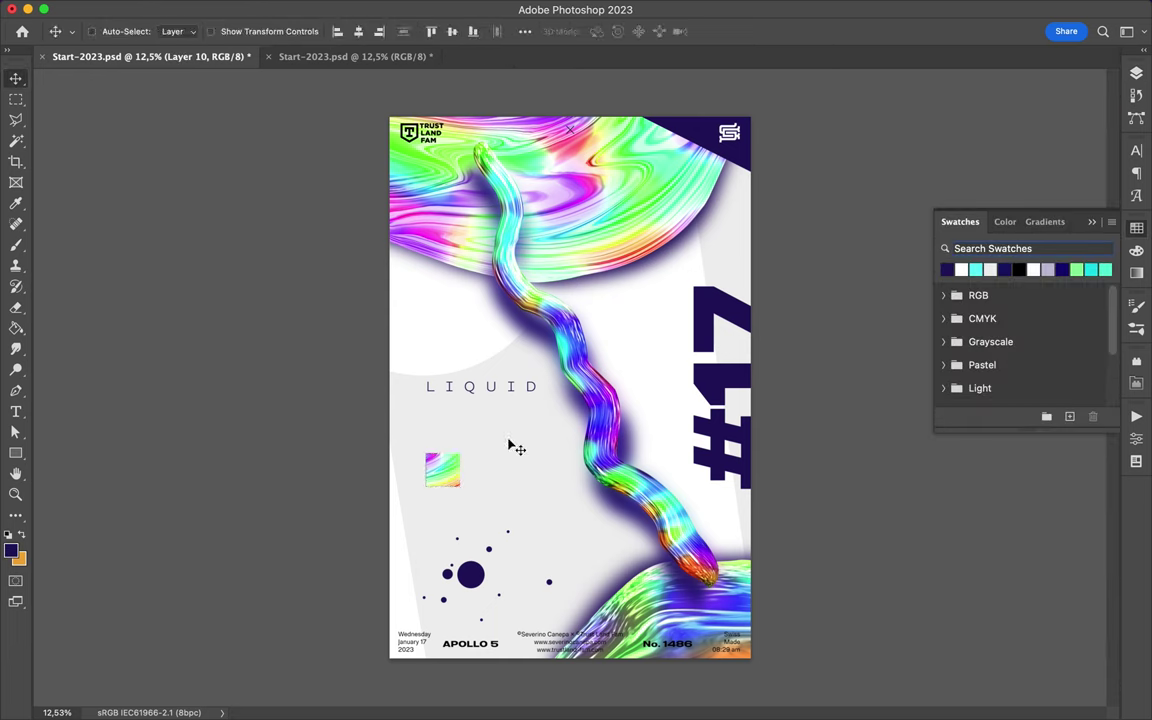
pyautogui.click(411, 9)
pyautogui.click(590, 267)
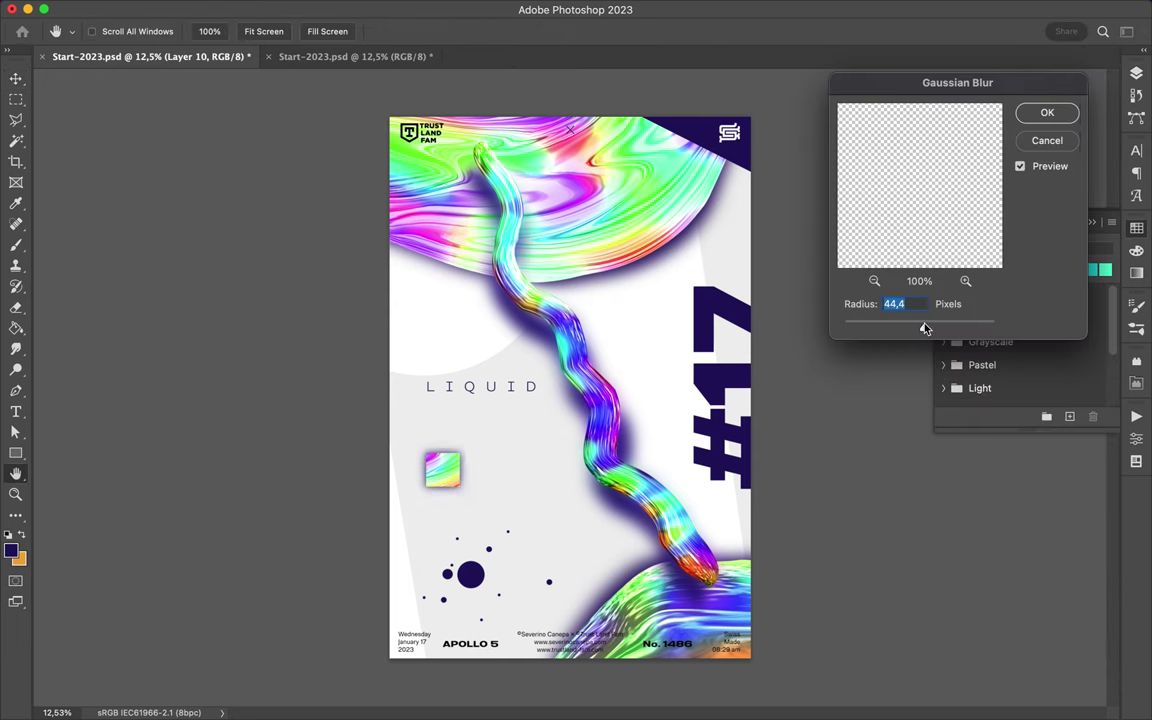
pyautogui.press('Return')
pyautogui.keyDown('shift'); pyautogui.click(1000, 391); pyautogui.keyUp('shift')
pyautogui.moveTo(440, 470); pyautogui.dragTo(594, 480)
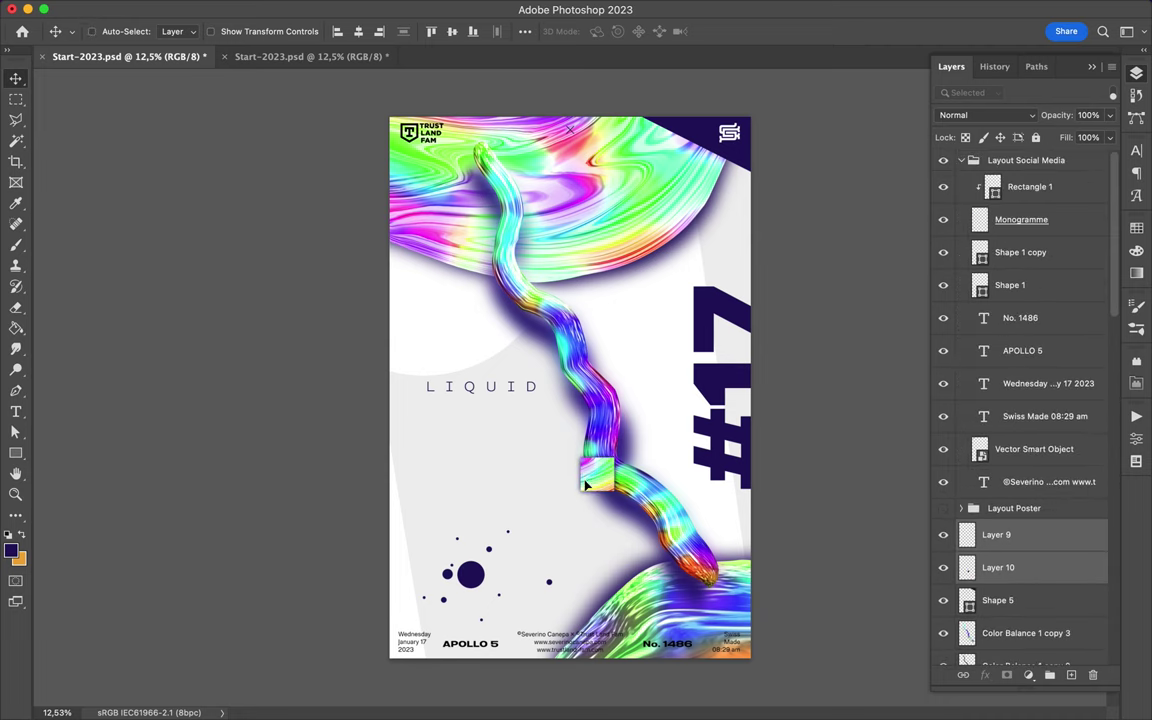
# Cut a chrome circle with a blurred navy shadow and place it on the snake beside LIQUID.
pyautogui.press('m')
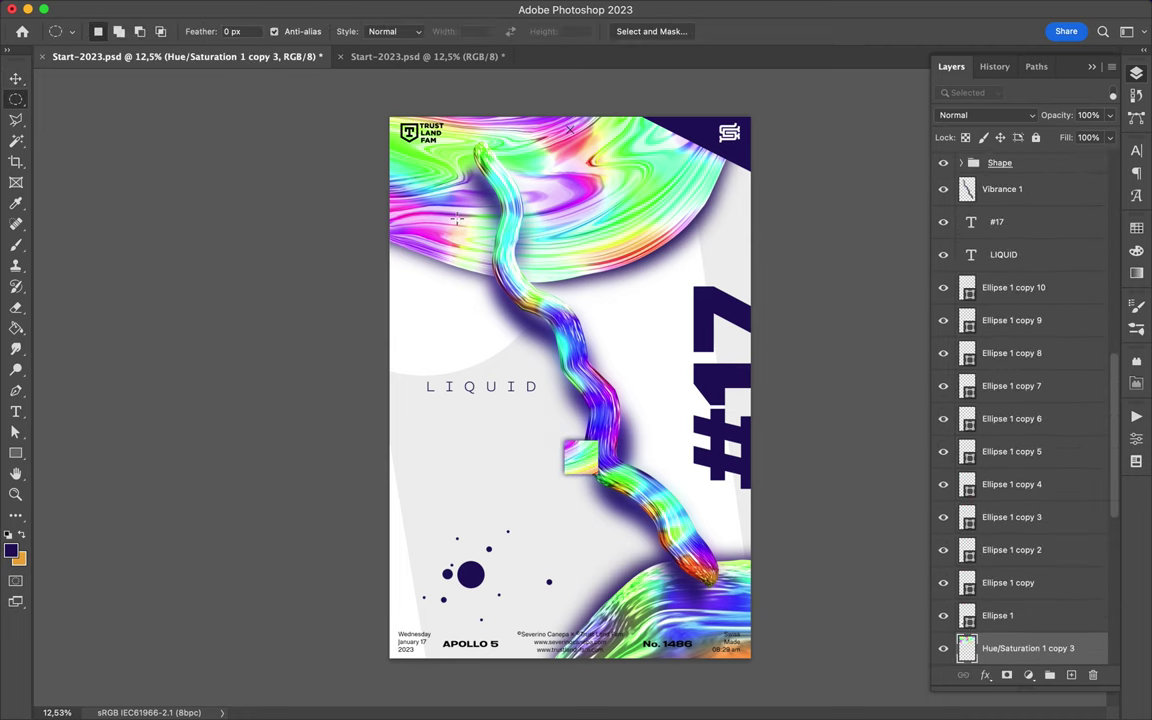
pyautogui.moveTo(410, 160); pyautogui.dragTo(470, 205)
pyautogui.press('v')
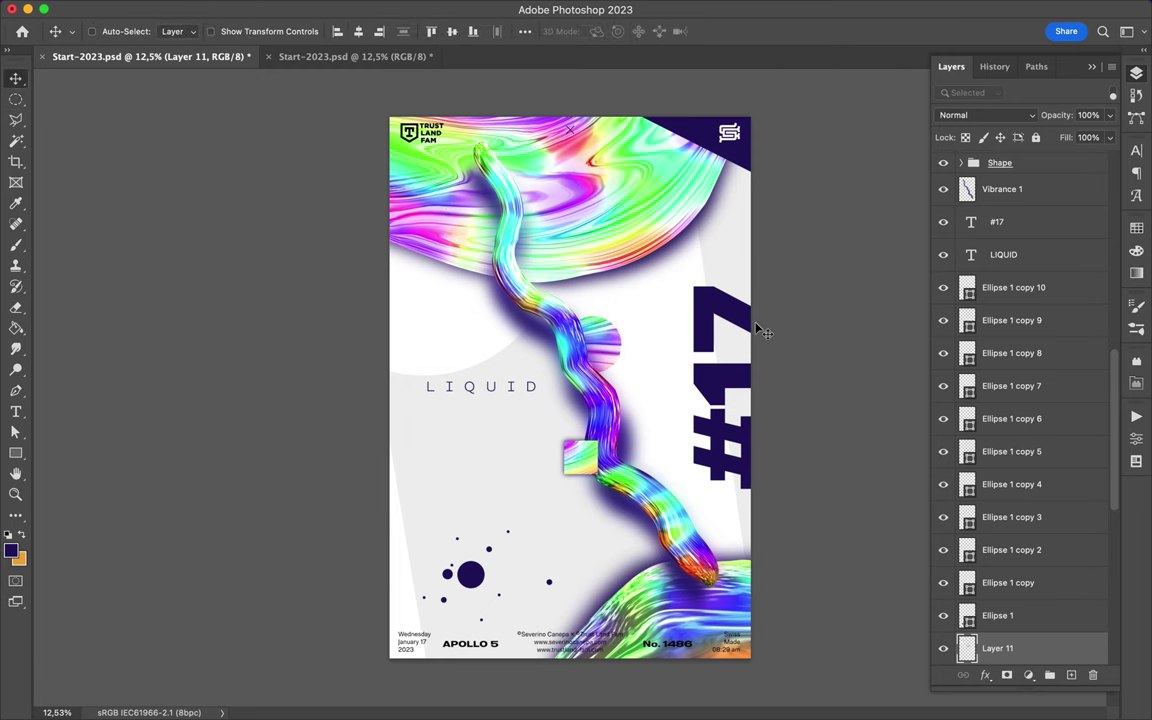
pyautogui.hotkey('shift', 'ctrl', 'alt', 'n')
pyautogui.press('g')
pyautogui.press('m')
pyautogui.click(372, 9)
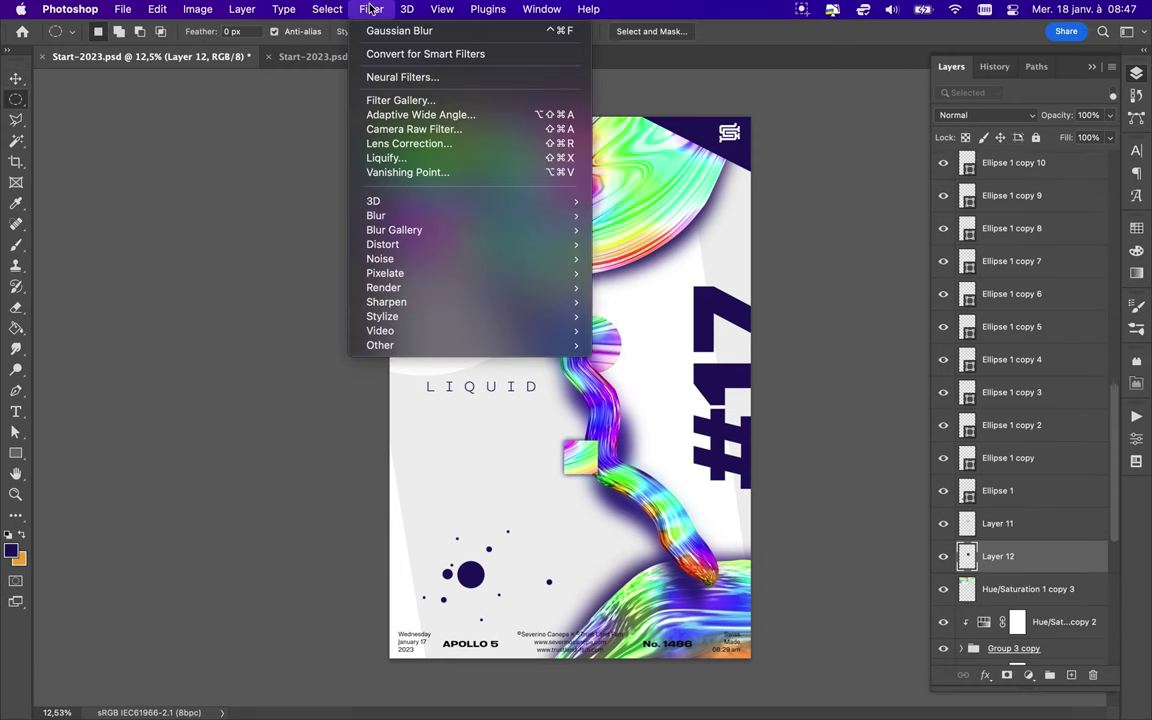
pyautogui.press('Escape')
pyautogui.press('v')
pyautogui.keyDown('shift'); pyautogui.click(982, 522); pyautogui.keyUp('shift')
pyautogui.moveTo(656, 391); pyautogui.dragTo(630, 357)
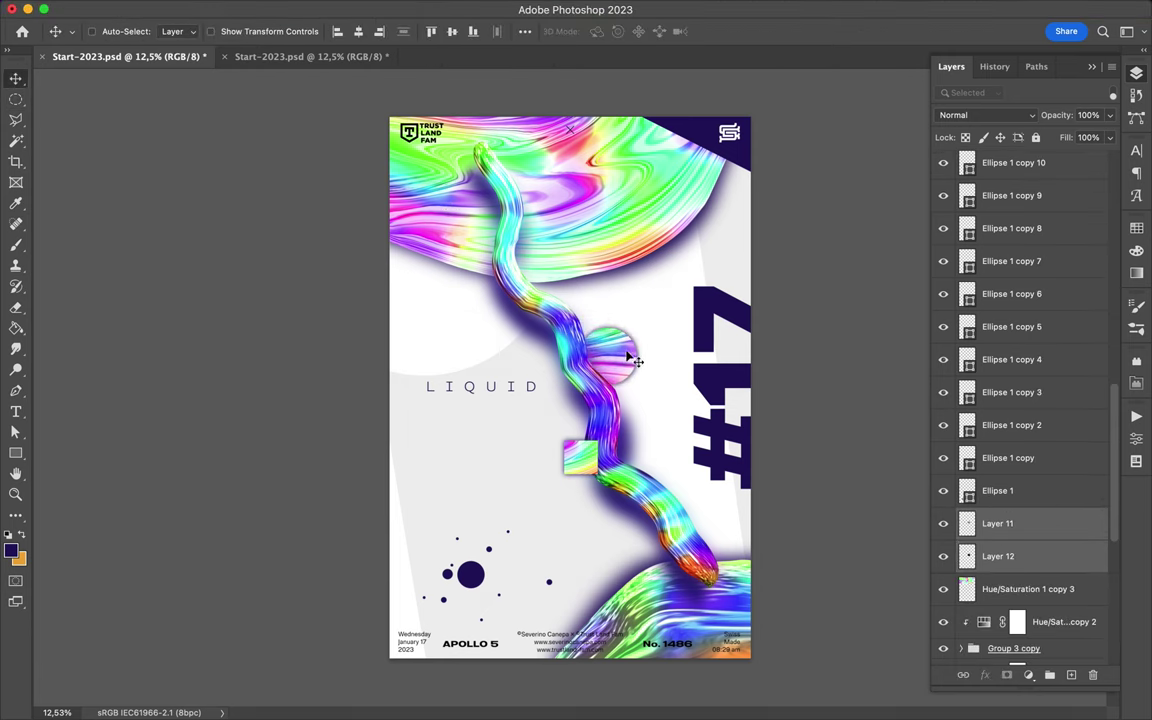
# Select the duplicate swirl group and its adjustment layer, shifting the swirl across the poster.
pyautogui.scroll(-3, 1020, 450)
pyautogui.click(1020, 445)
pyautogui.keyDown('ctrl'); pyautogui.click(1014, 512); pyautogui.keyUp('ctrl')
pyautogui.scroll(-2, 1020, 450)
pyautogui.moveTo(608, 218); pyautogui.dragTo(658, 222)
pyautogui.click(1050, 380)
pyautogui.keyDown('ctrl'); pyautogui.click(1052, 407); pyautogui.keyUp('ctrl')
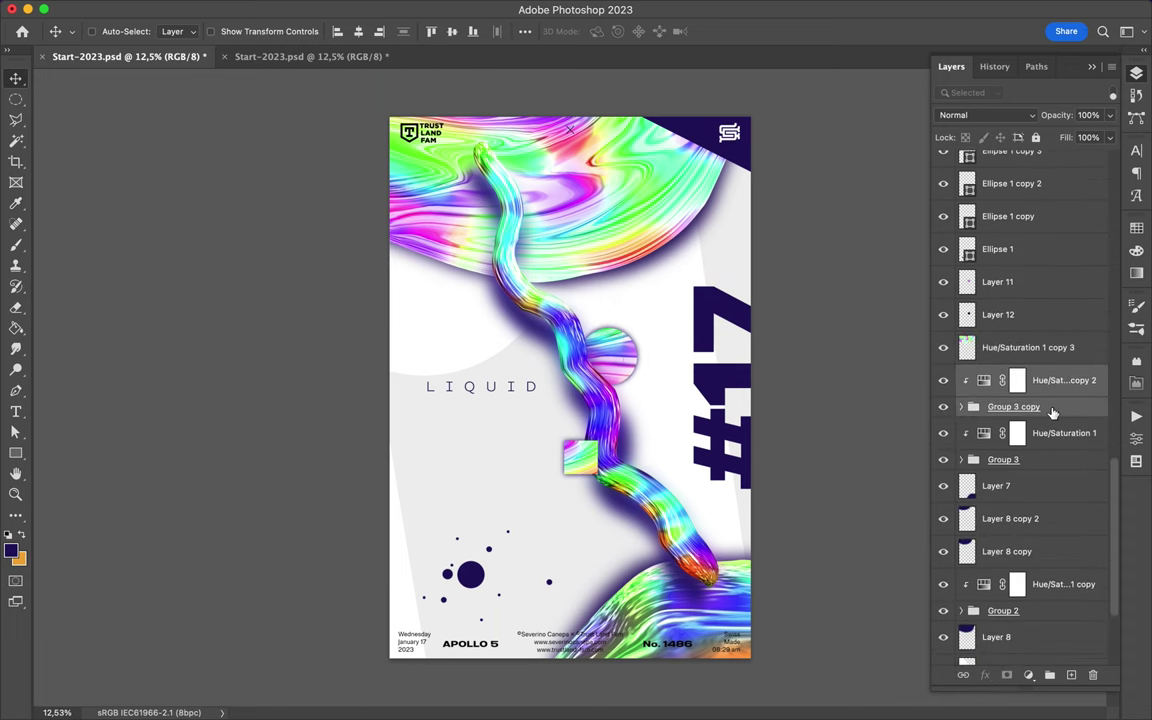
# Delete the duplicate swirl layers, lower the merged liquid layer, and reposition the top swirl.
pyautogui.press('Delete')
pyautogui.moveTo(960, 350)
pyautogui.mouseDown()
pyautogui.moveTo(1007, 582)
pyautogui.moveTo(1007, 515)
pyautogui.mouseUp()
pyautogui.keyDown('ctrl'); pyautogui.click(996, 584); pyautogui.keyUp('ctrl')
pyautogui.moveTo(629, 230); pyautogui.dragTo(638, 180)
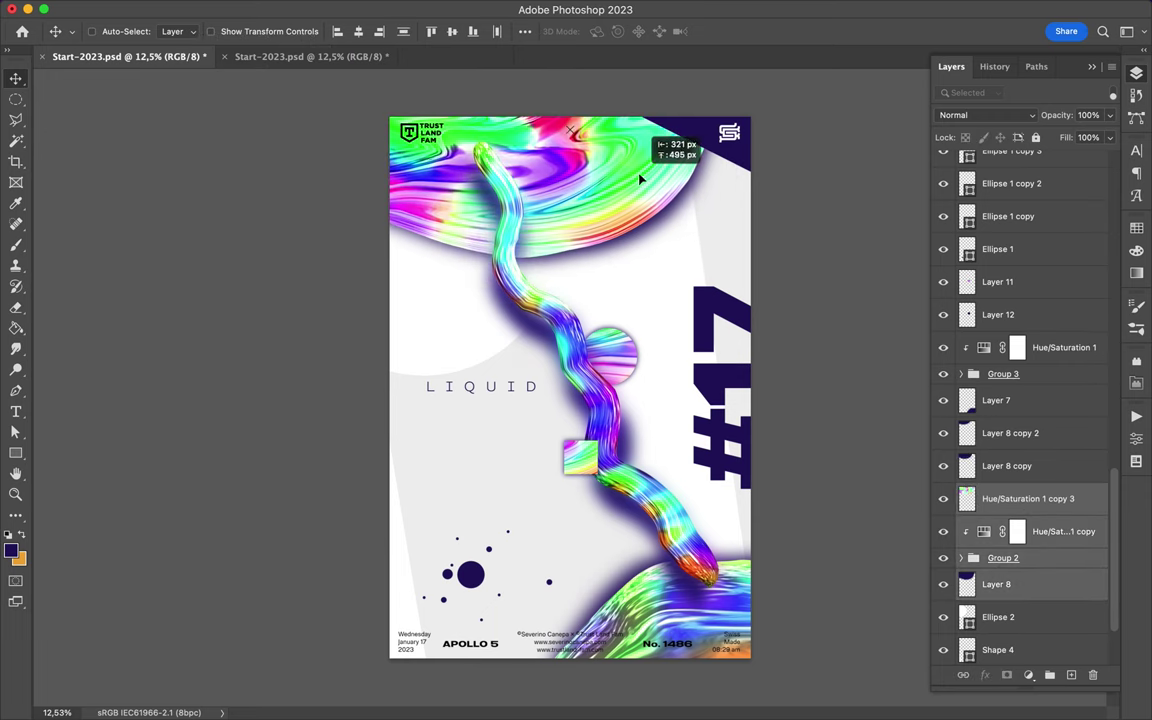
pyautogui.moveTo(638, 180); pyautogui.dragTo(645, 203)
# Copy a thin elliptical chrome strip onto its own layer and move it toward the left edge.
pyautogui.click(945, 502)
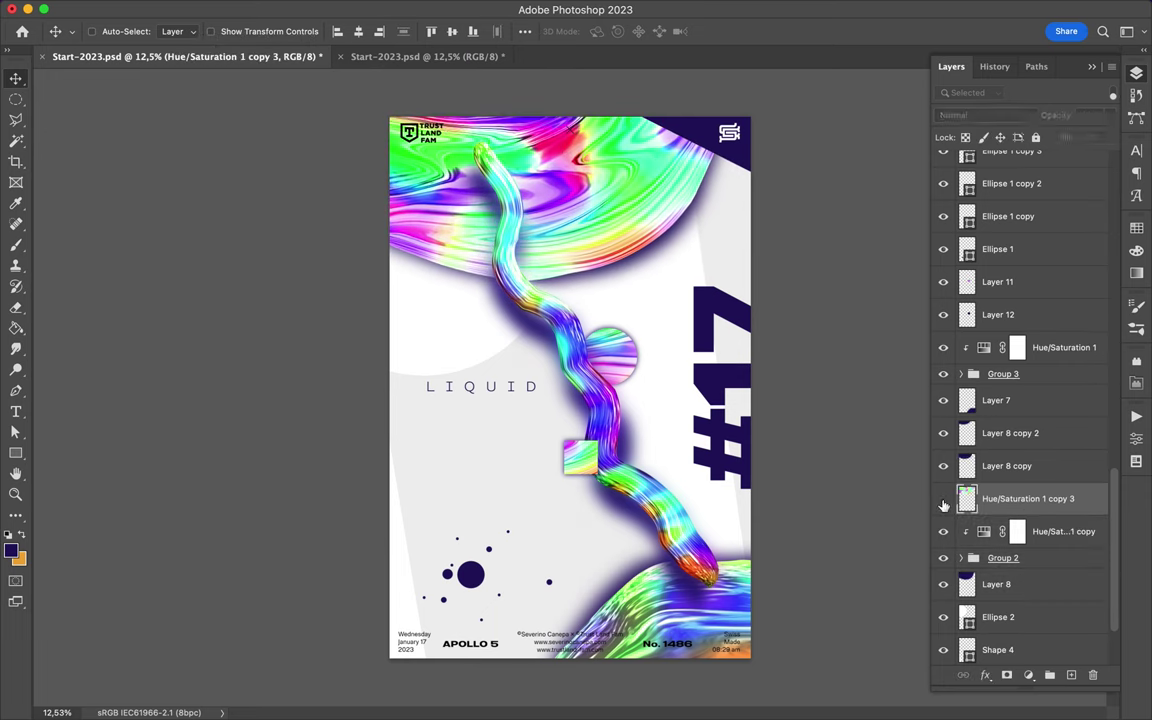
pyautogui.press('m')
pyautogui.moveTo(528, 180); pyautogui.dragTo(530, 200)
pyautogui.hotkey('ctrl', 'j')
pyautogui.press('v')
pyautogui.moveTo(668, 470)
pyautogui.mouseDown()
pyautogui.moveTo(507, 356)
pyautogui.moveTo(392, 522)
pyautogui.mouseUp()
pyautogui.click(1071, 675)
# Soften the chrome strip's shadow with a Gaussian Blur.
pyautogui.press('m')
pyautogui.click(375, 8)
pyautogui.click(630, 278)
pyautogui.click(1036, 115)
# Move LIQUID lower and set it to DemiBold, 65 pt, with 940 tracking.
pyautogui.press('v')
pyautogui.moveTo(505, 393); pyautogui.dragTo(513, 420)
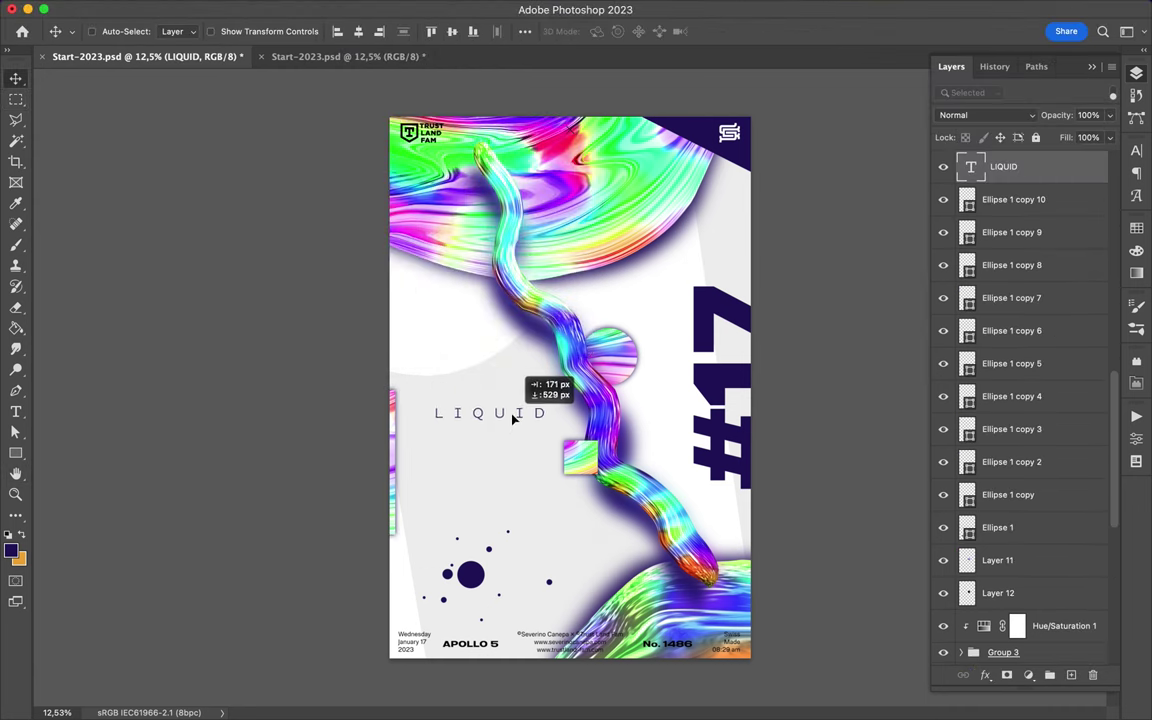
pyautogui.click(1136, 150)
pyautogui.click(1080, 174)
pyautogui.click(1018, 288)
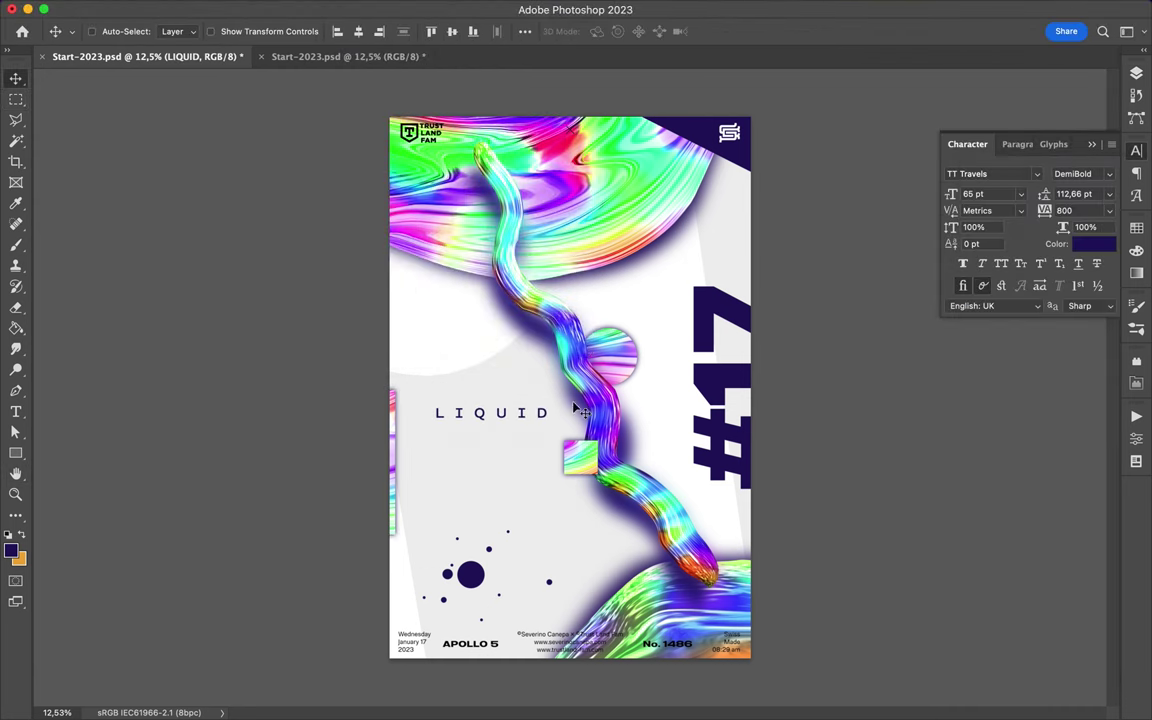
pyautogui.moveTo(502, 414); pyautogui.dragTo(520, 425)
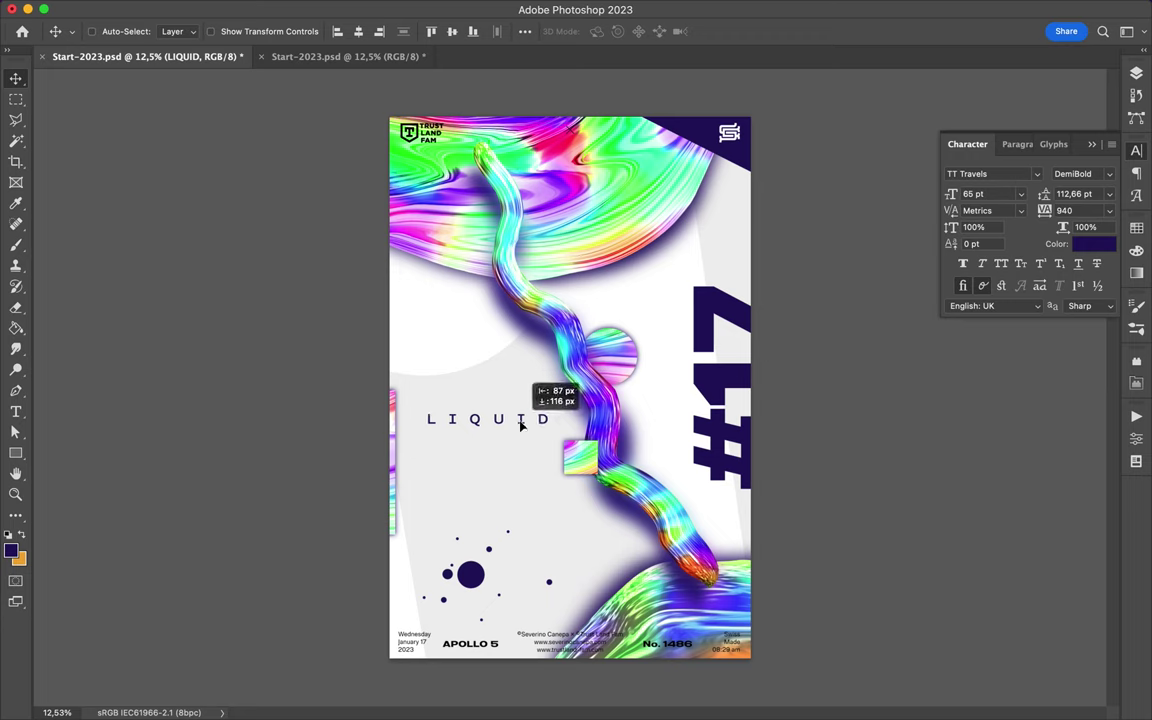